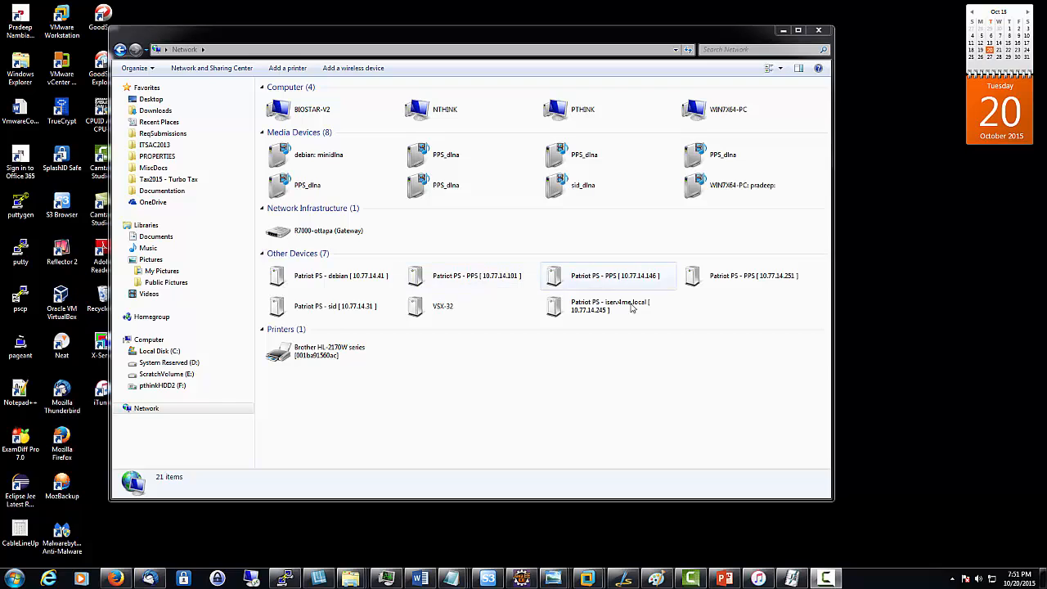
Step: Select the Patriot PS iserv4me.local server under Other Devices in the Network view
click(618, 306)
Step: Open the Patriot PS server's web page, launch the PPS Configuration Application, and sign in with the saved credentials
double_click(618, 306)
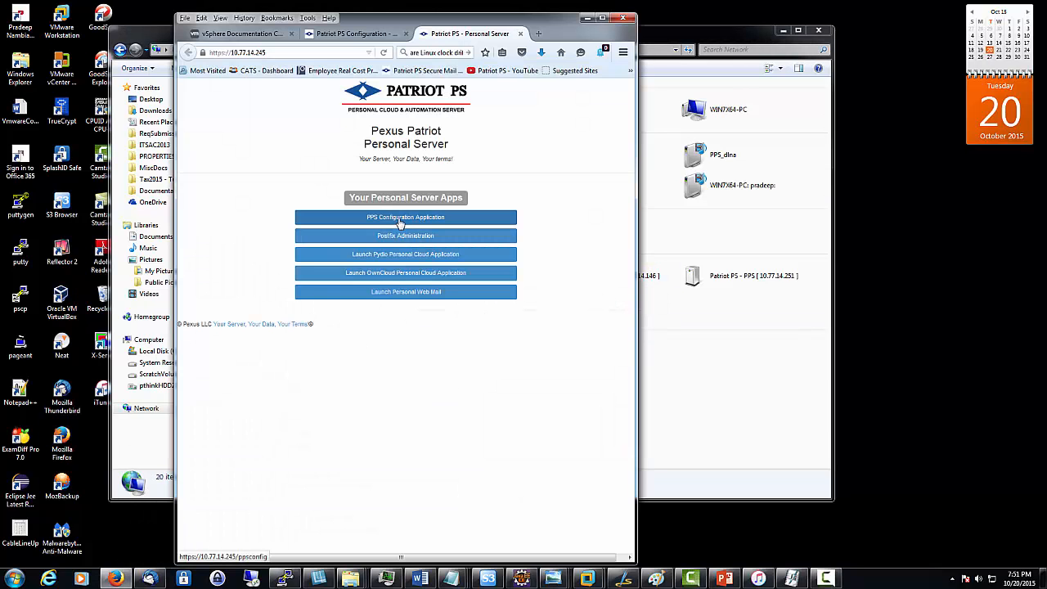
click(401, 219)
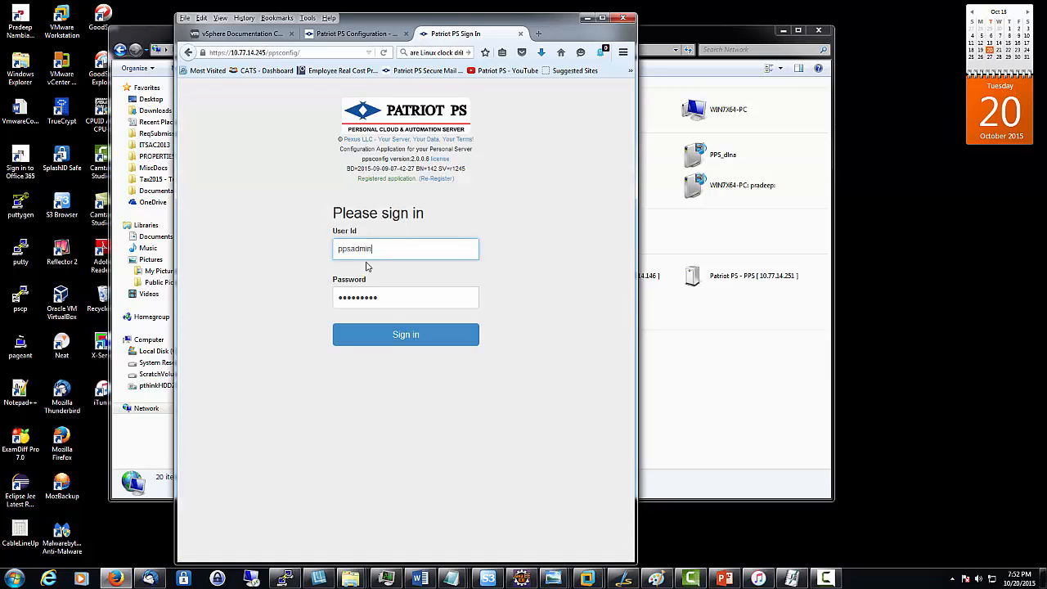
click(406, 337)
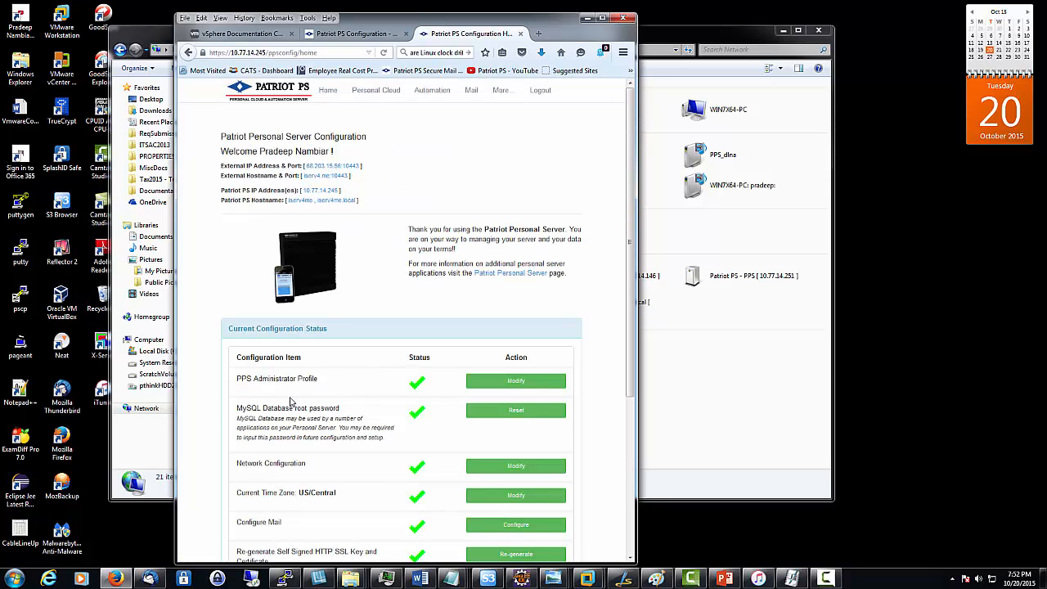
Step: Go to Personal Cloud and start Install & Configure for the ownCloud application
click(376, 92)
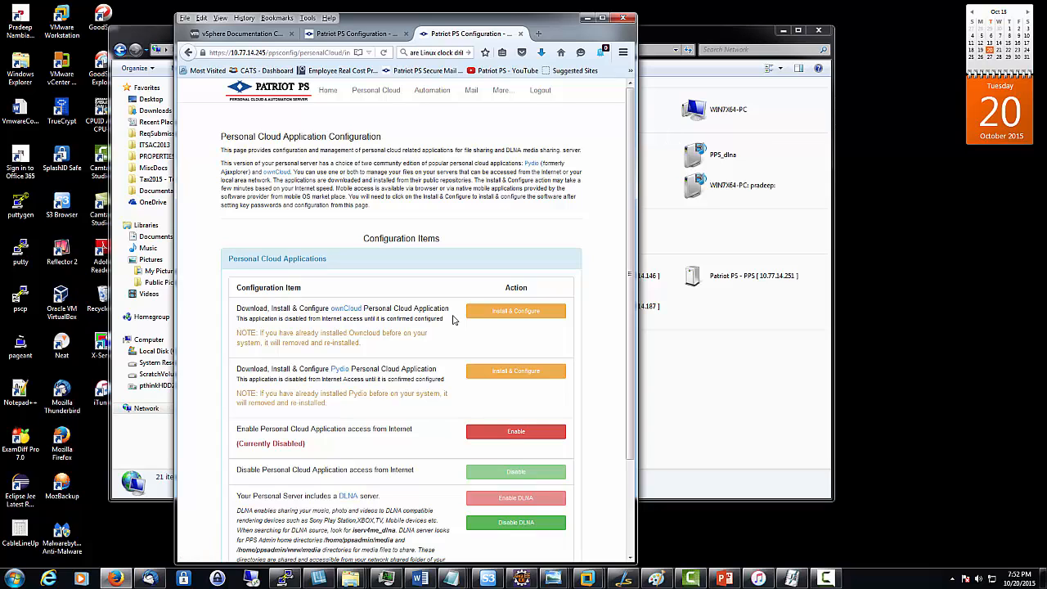
click(518, 316)
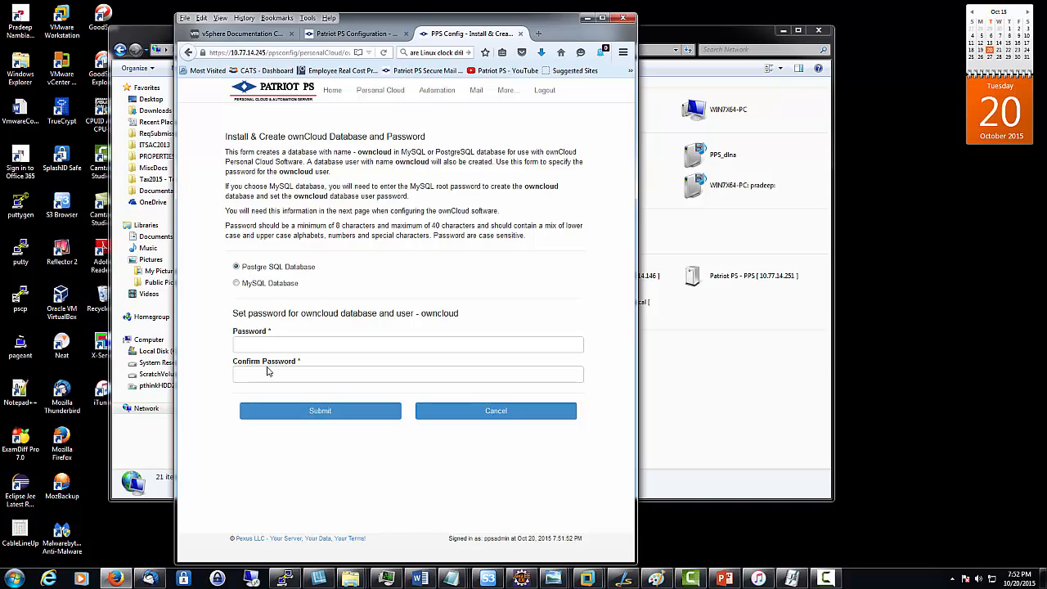
Step: Enter and confirm the PostgreSQL database password, then submit to install ownCloud
click(244, 344)
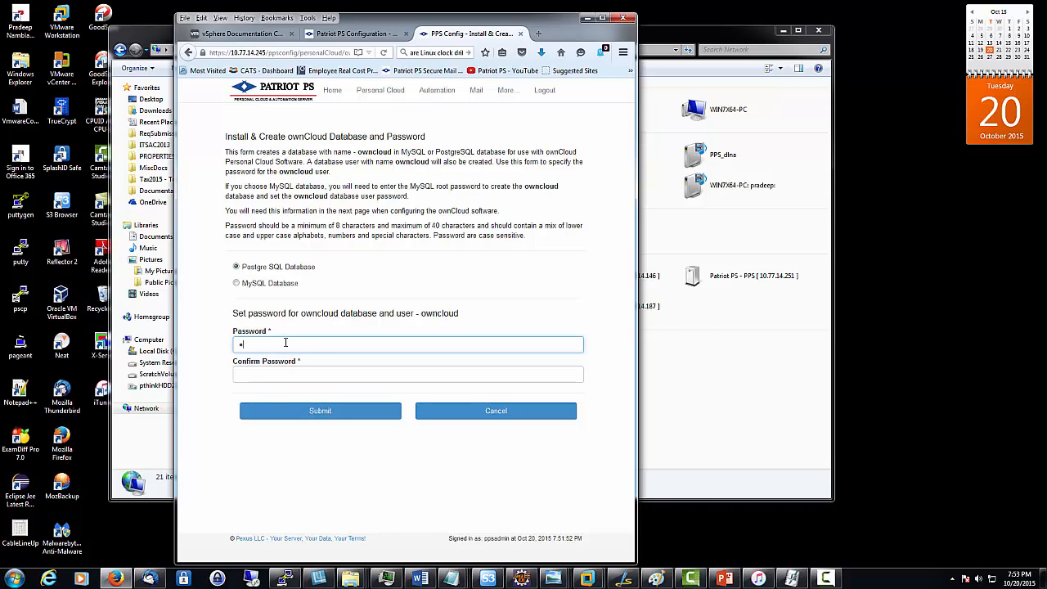
text(********)
key(Tab)
text(********)
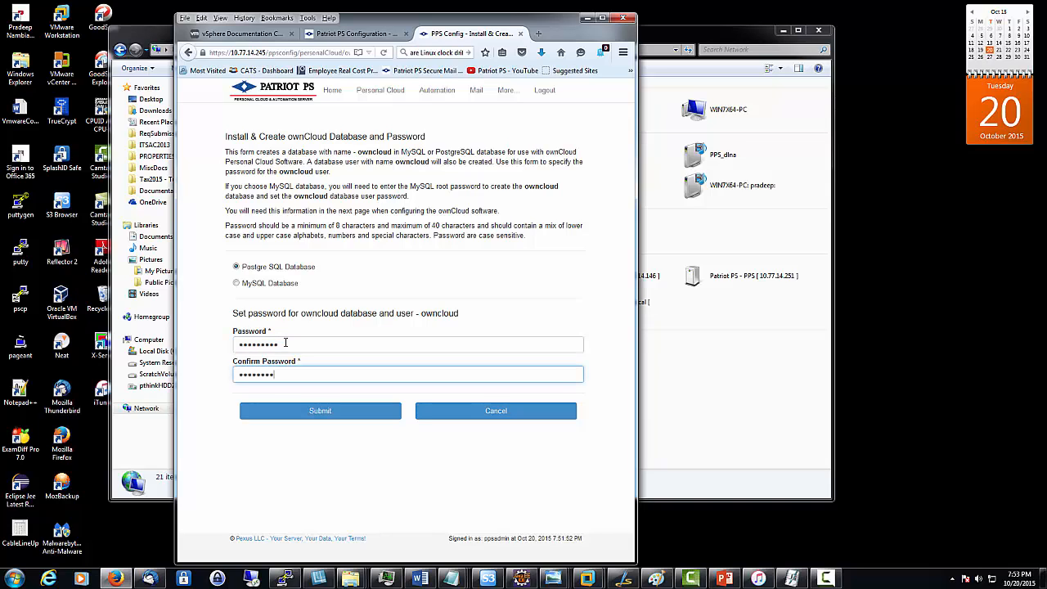
click(347, 412)
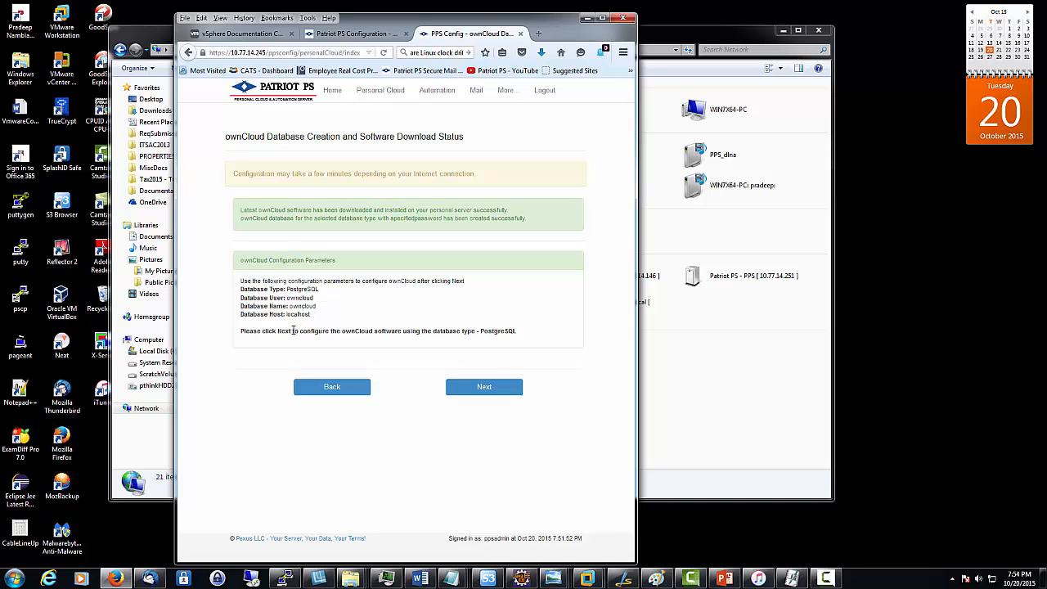
Step: Continue to the ownCloud software setup form and look it over
click(507, 392)
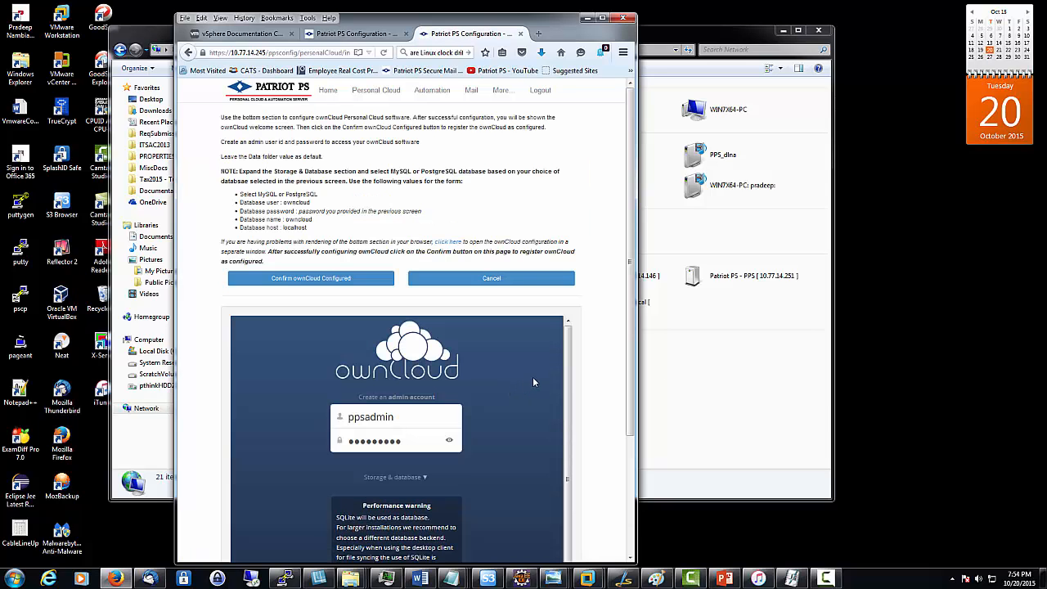
scroll(626, 360, down, 3)
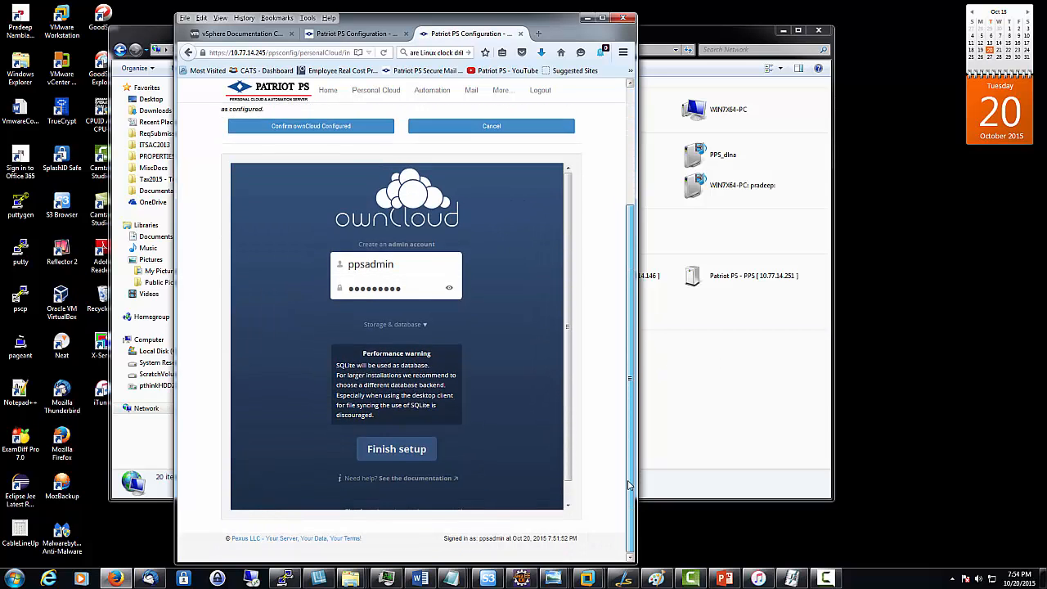
scroll(620, 376, up, 3)
scroll(631, 357, down, 1)
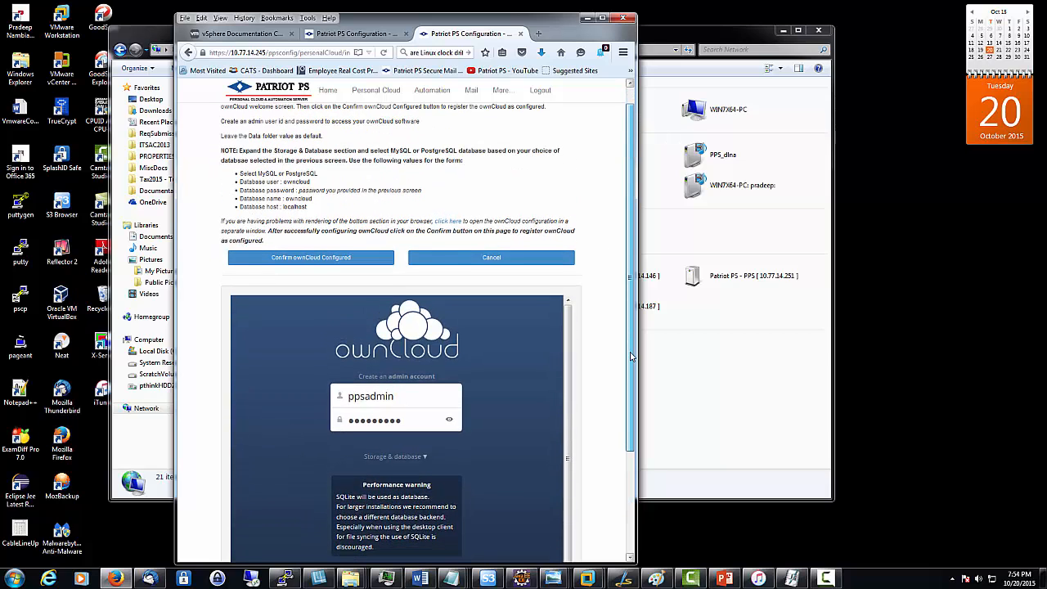
drag(631, 356, 633, 382)
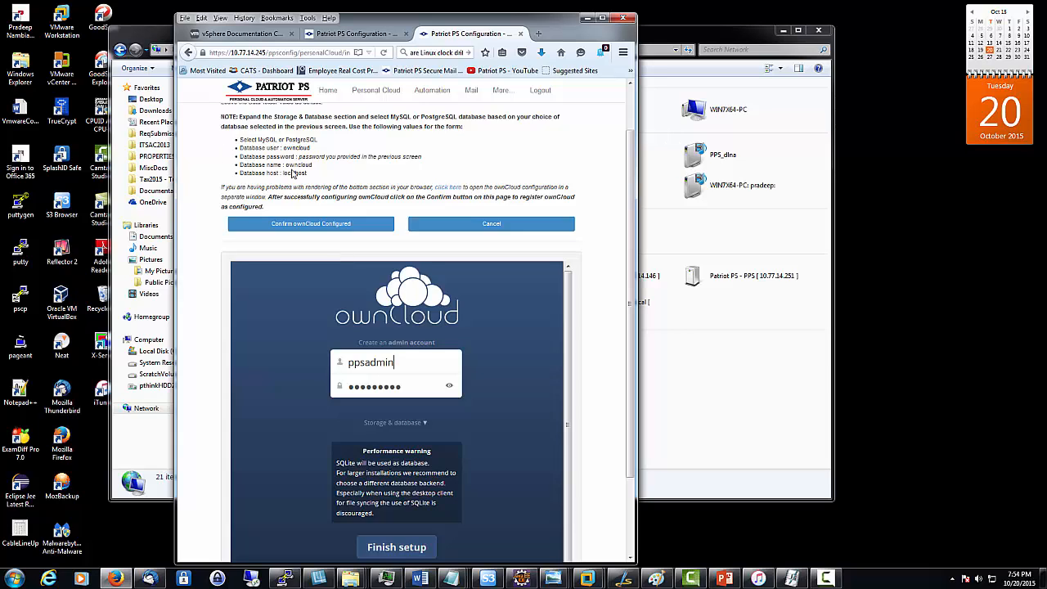
Step: Rename the admin user to 'owncloudAdmin', give it a new password, and expand Storage & database
click(364, 362)
drag(415, 365, 211, 369)
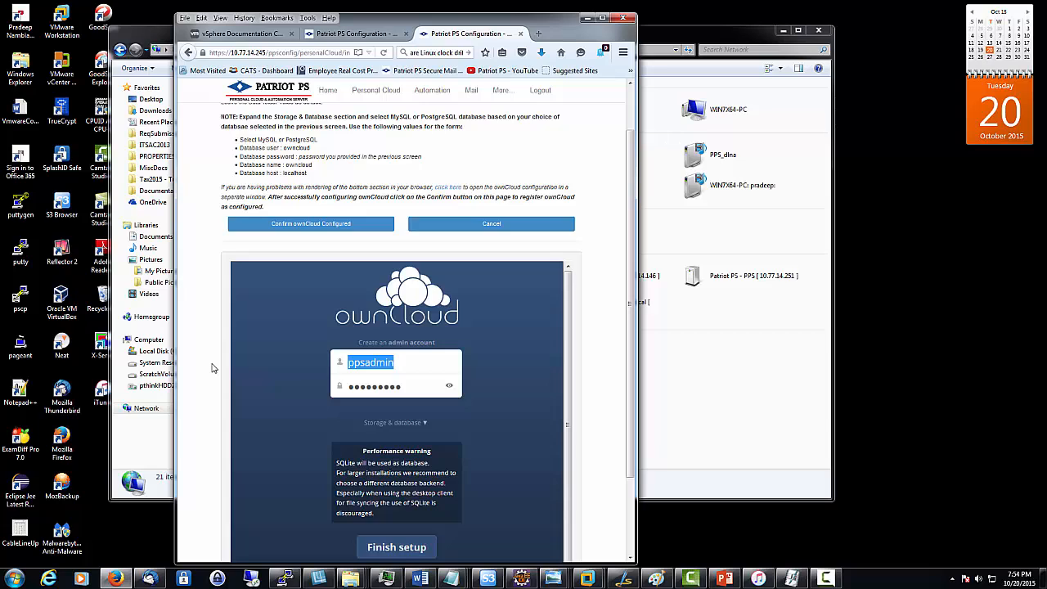
text(owncl)
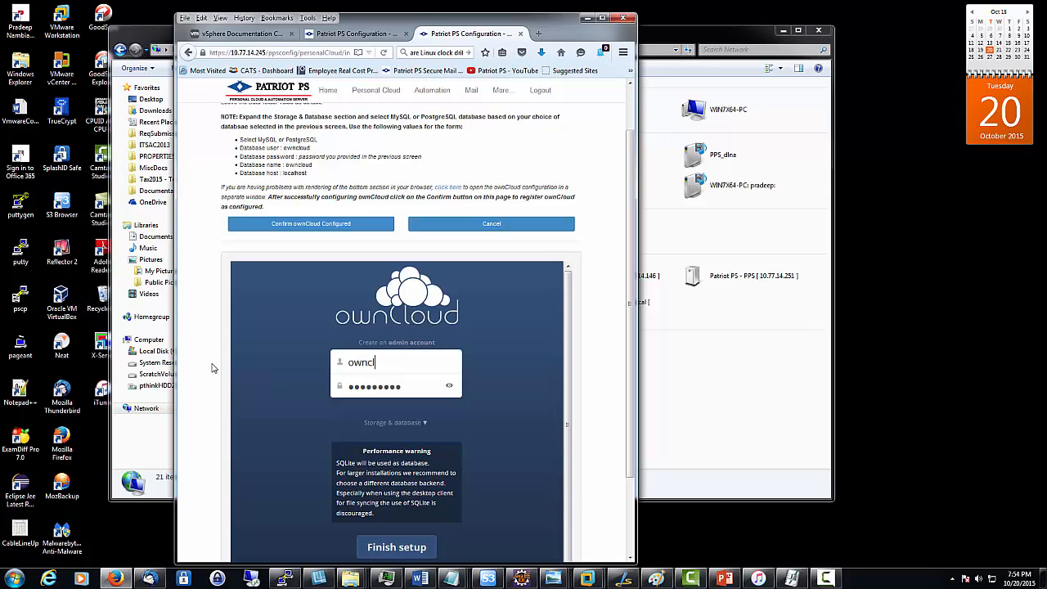
text(oudAdmin)
key(Tab)
text(******)
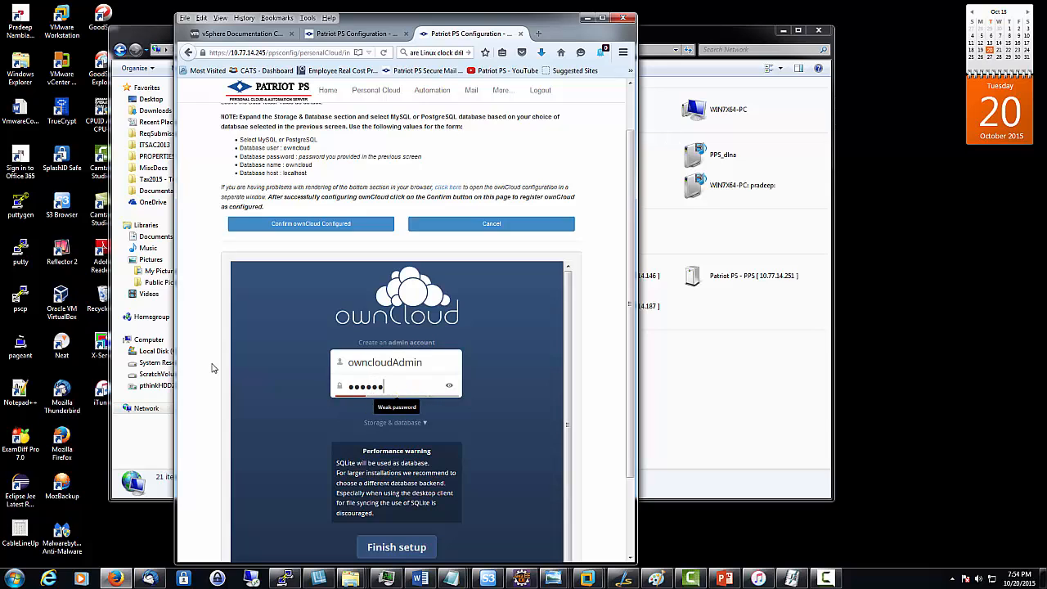
text(****)
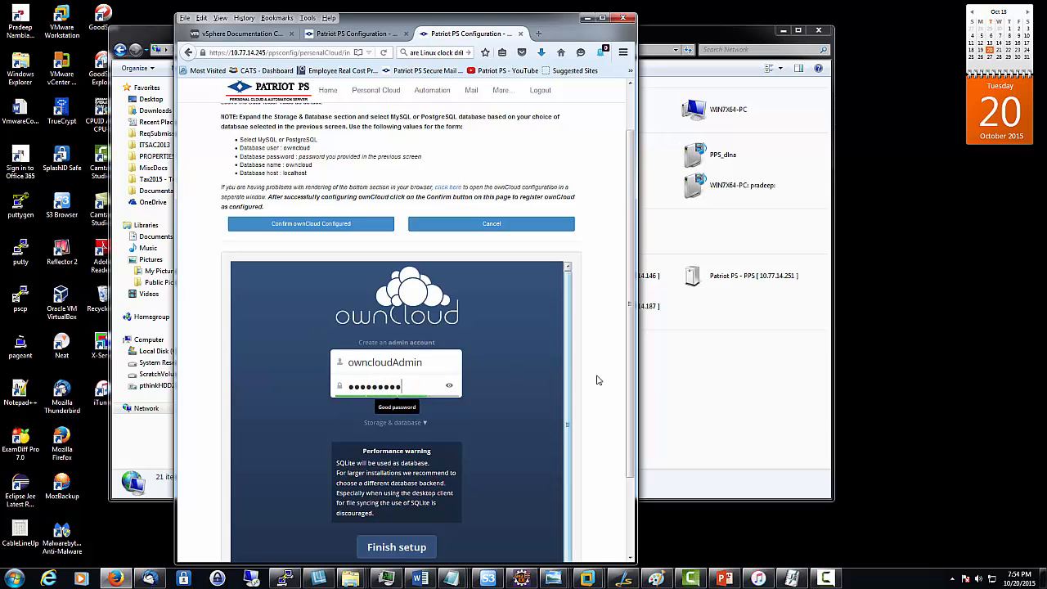
scroll(528, 376, down, 1)
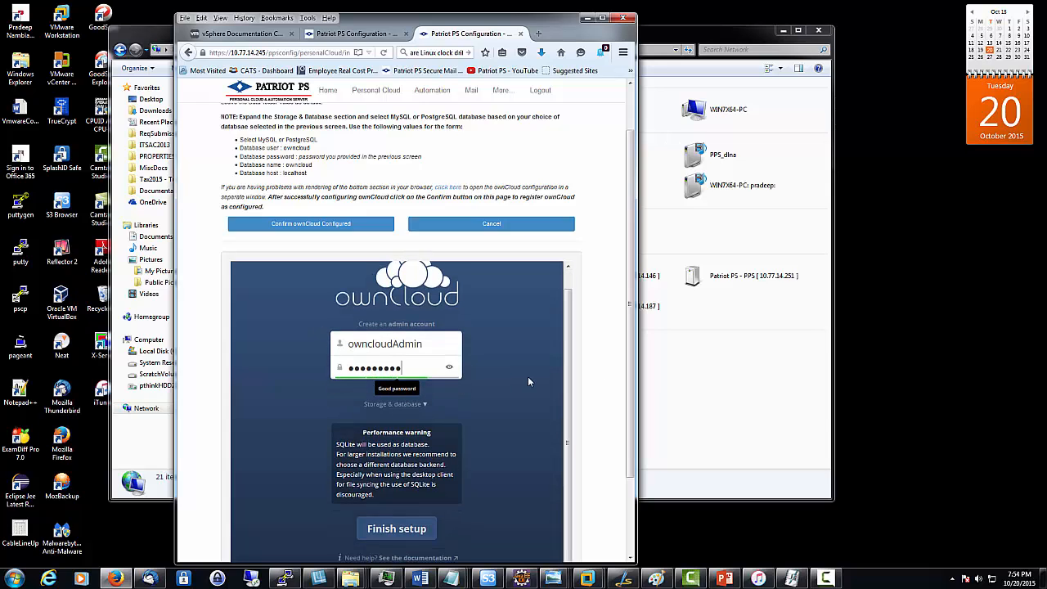
click(398, 406)
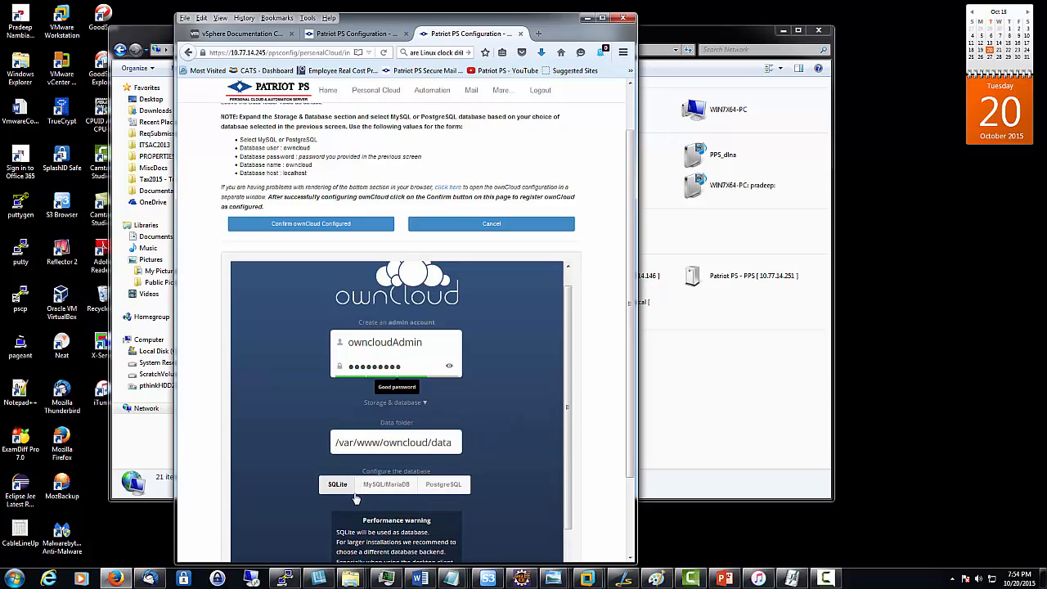
Step: Choose PostgreSQL and enter database user 'owncloud', its password, and database name 'owncloud'
click(445, 488)
scroll(444, 488, down, 2)
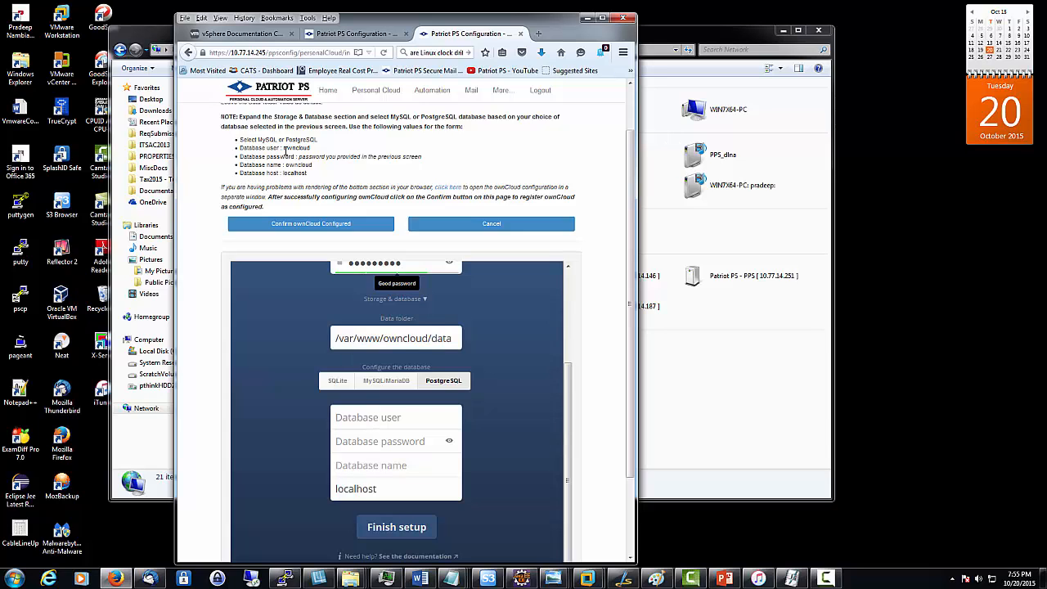
drag(283, 148, 314, 153)
click(352, 417)
text(ownclo)
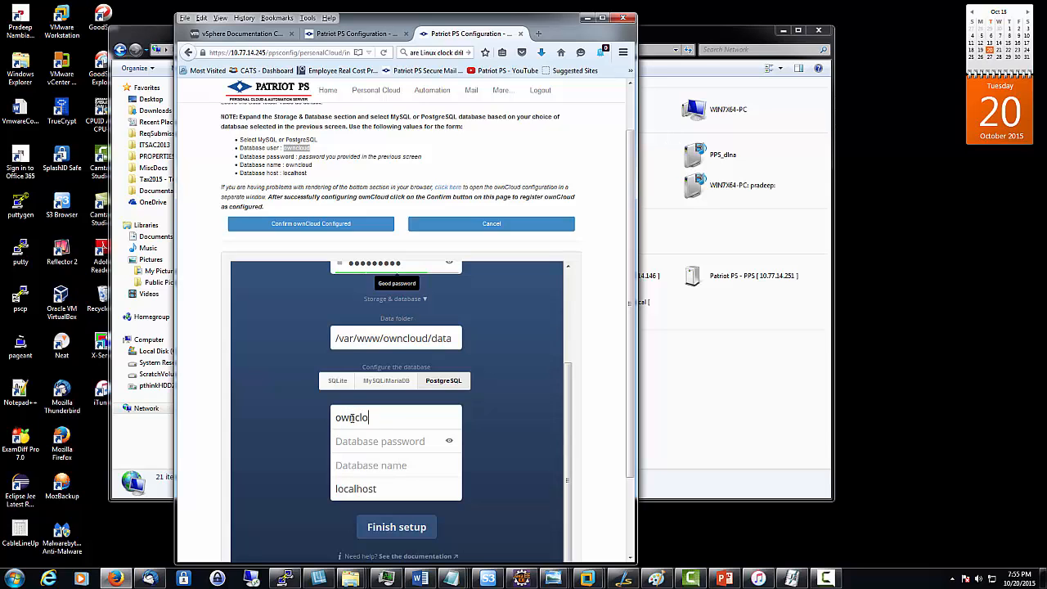
text(ud●●●●●●●●)
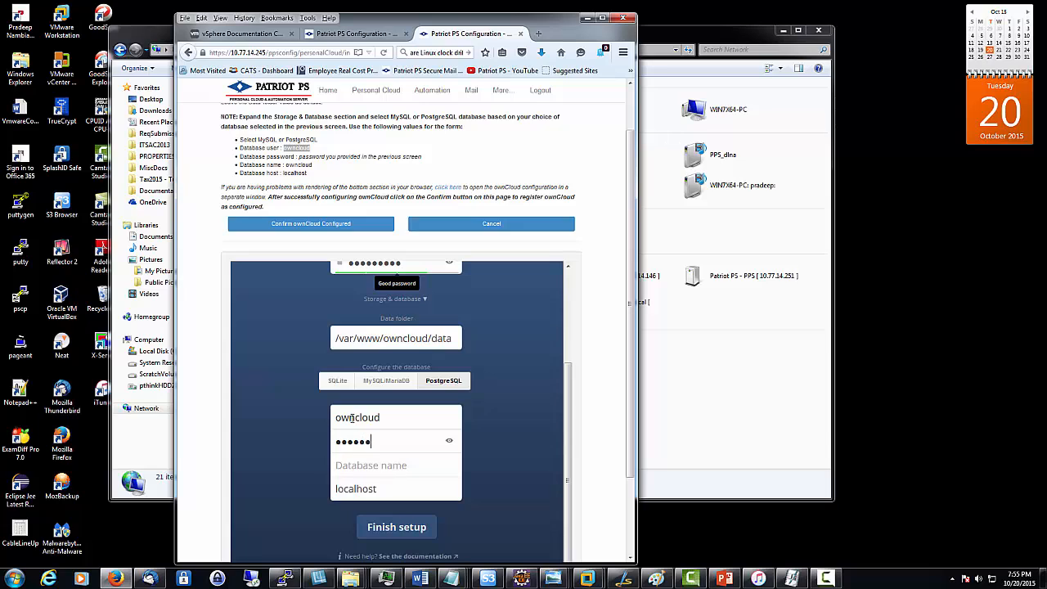
text(●●)
key(BackSpace)
key(BackSpace)
key(BackSpace)
key(BackSpace)
key(BackSpace)
key(BackSpace)
key(BackSpace)
key(BackSpace)
key(BackSpace)
key(BackSpace)
text(●●●●●●●●●)
key(Tab)
text(owncl)
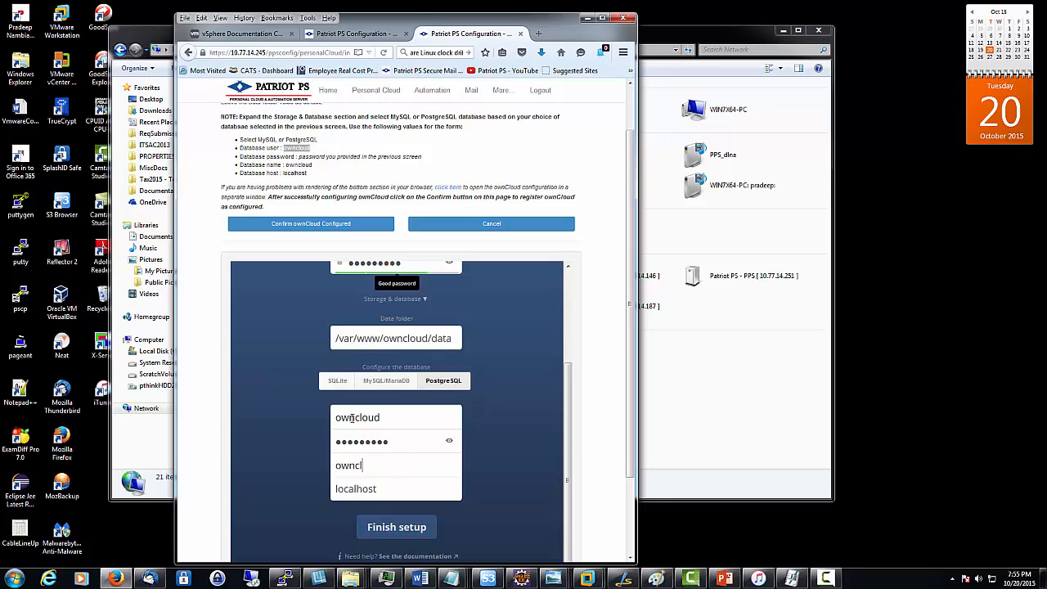
text(oud)
Step: Finish the ownCloud setup and check the resulting Files page
scroll(517, 502, down, 1)
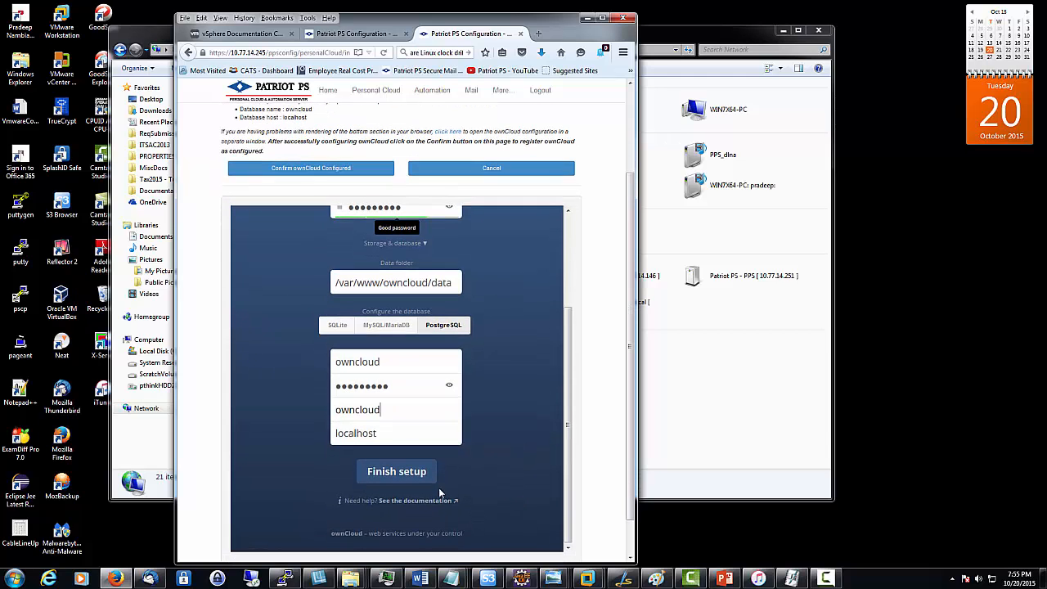
click(424, 483)
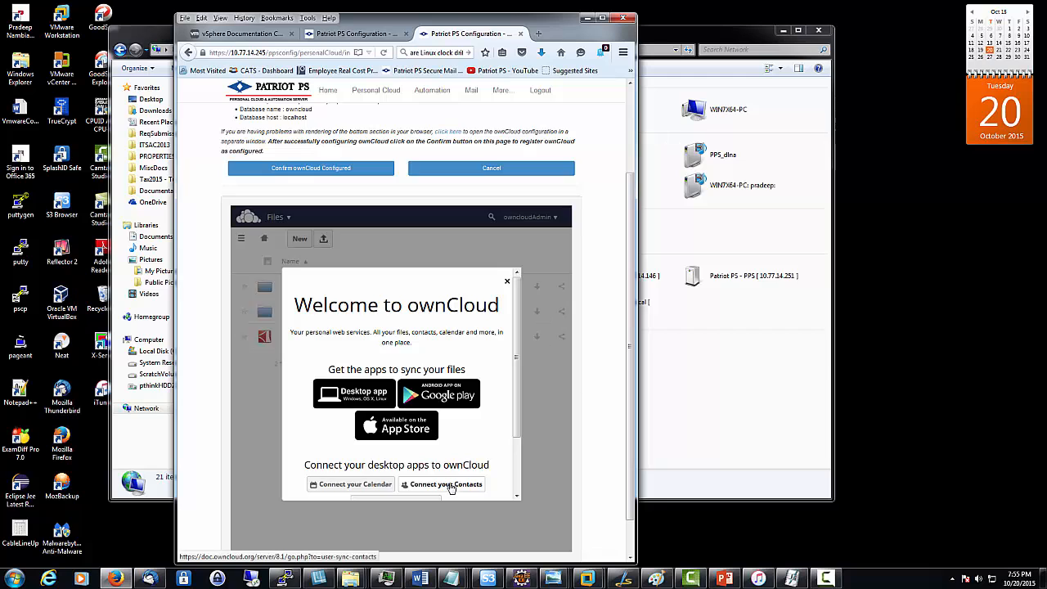
scroll(396, 484, down, 2)
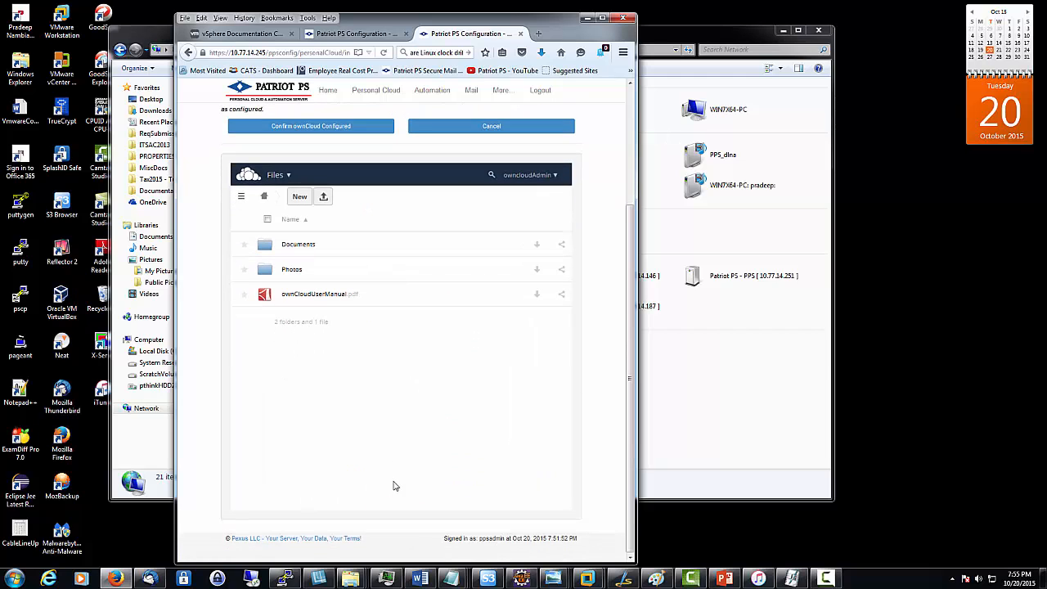
scroll(394, 486, up, 1)
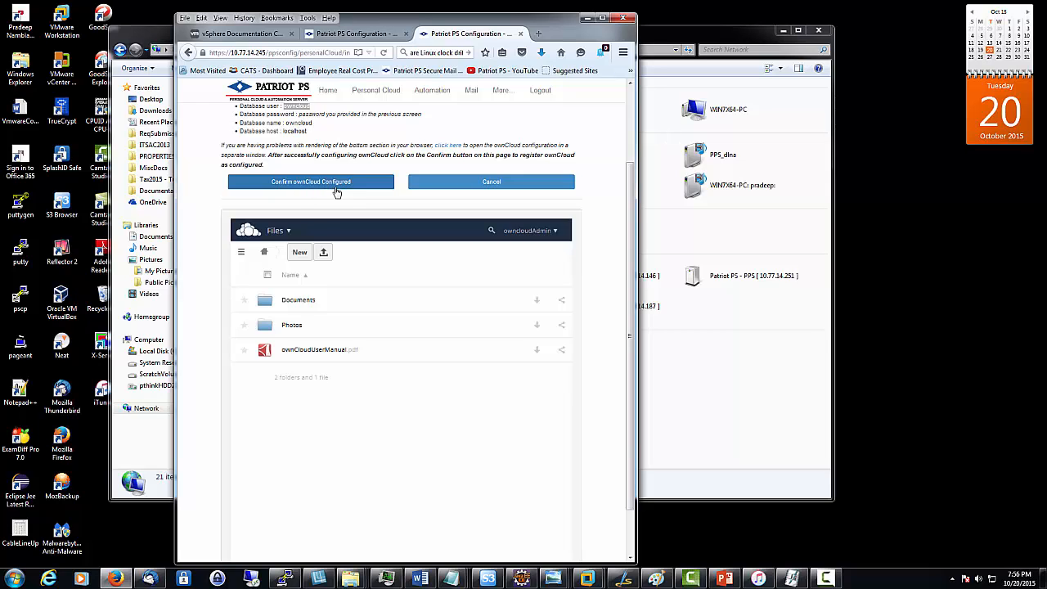
Step: Confirm ownCloud is configured and continue back to the Personal Cloud application list
click(336, 182)
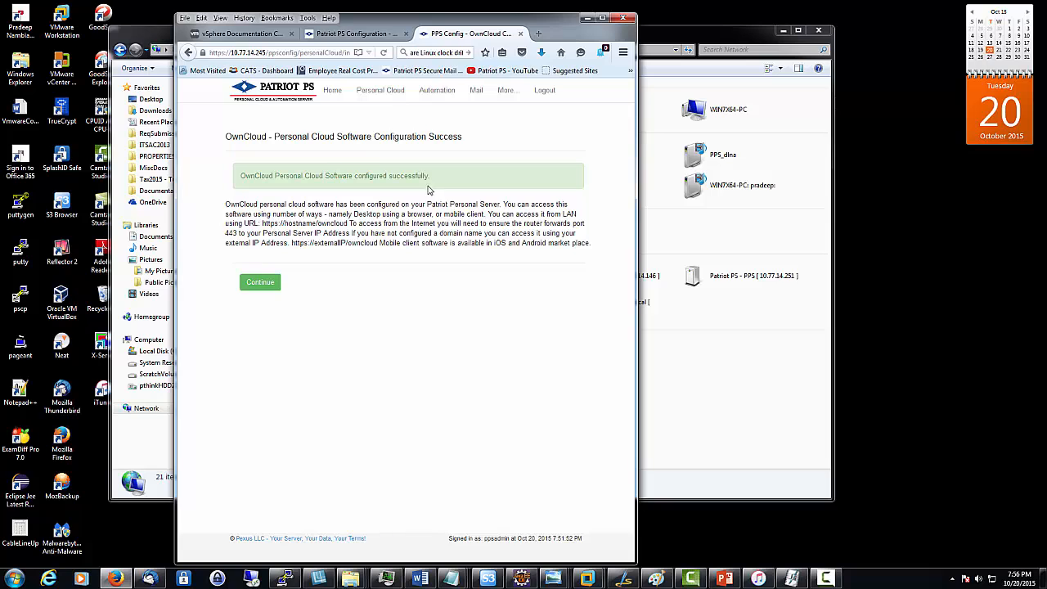
click(259, 283)
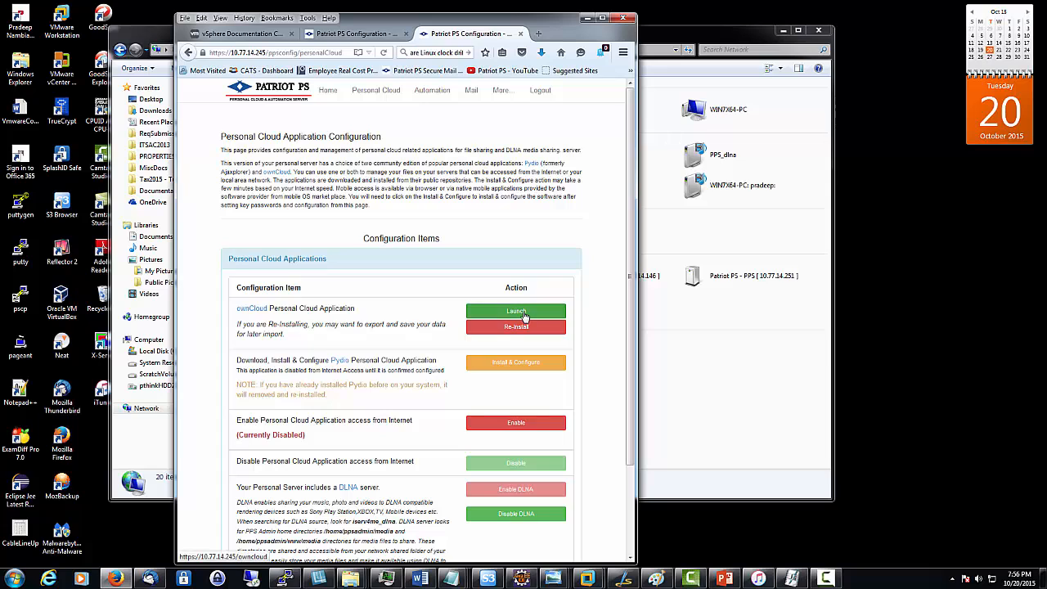
Step: Launch ownCloud in its own tab, sign in as admin, and highlight the server's local IP in the URL
click(524, 315)
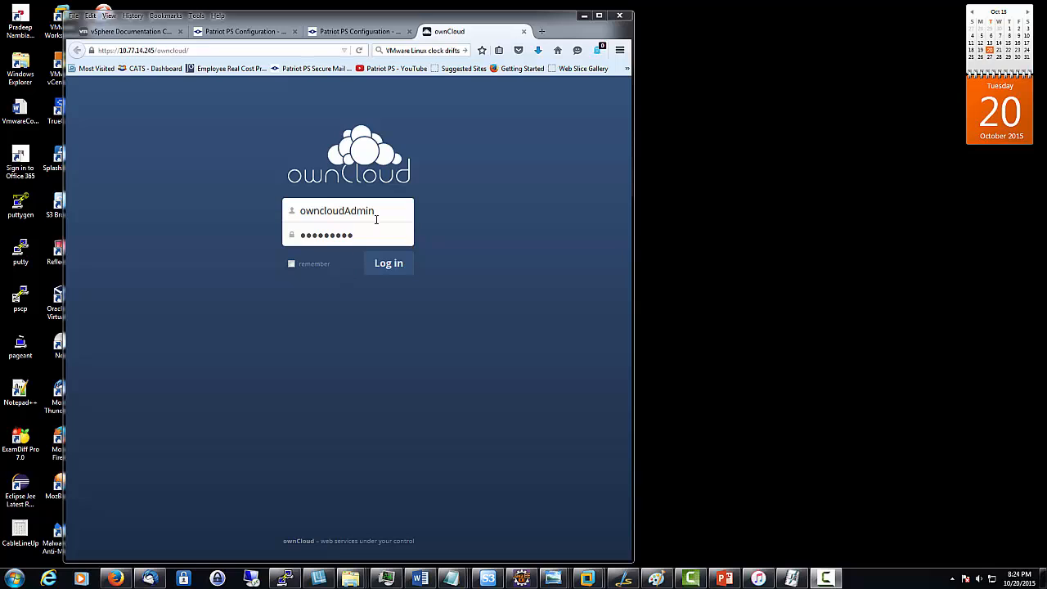
click(394, 268)
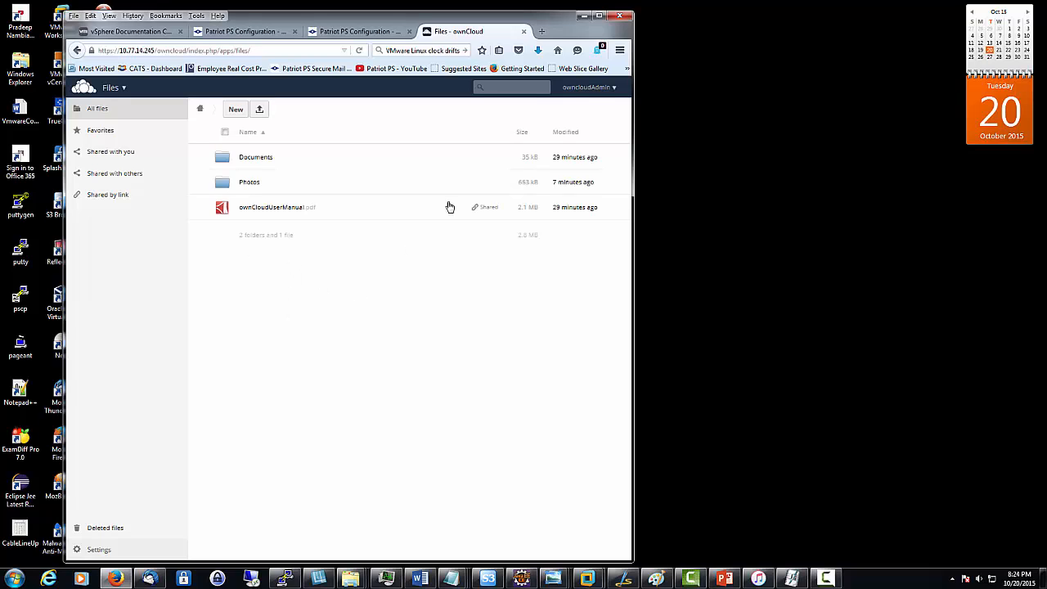
click(598, 95)
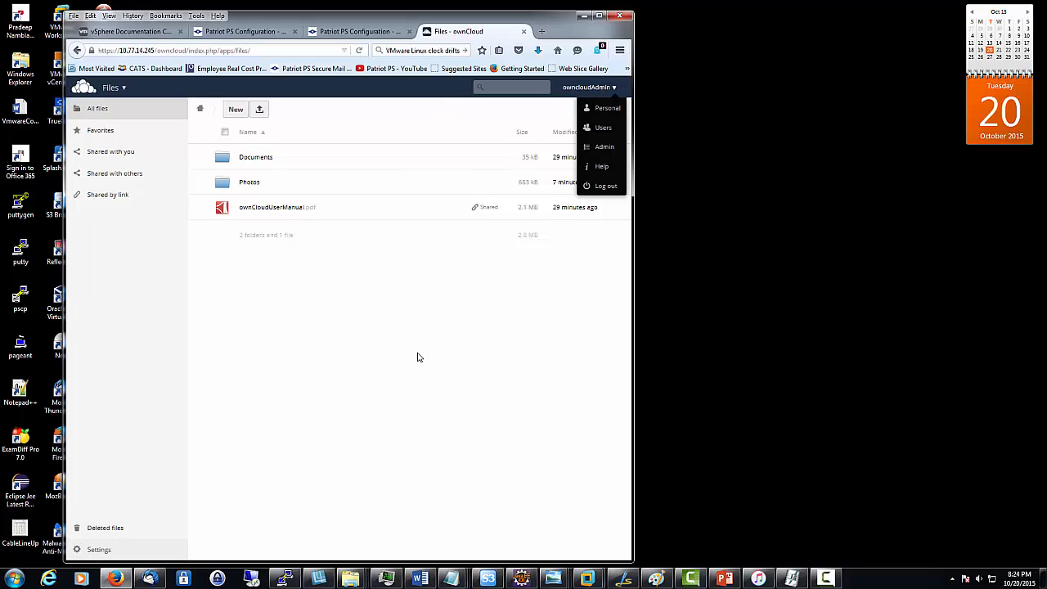
click(399, 310)
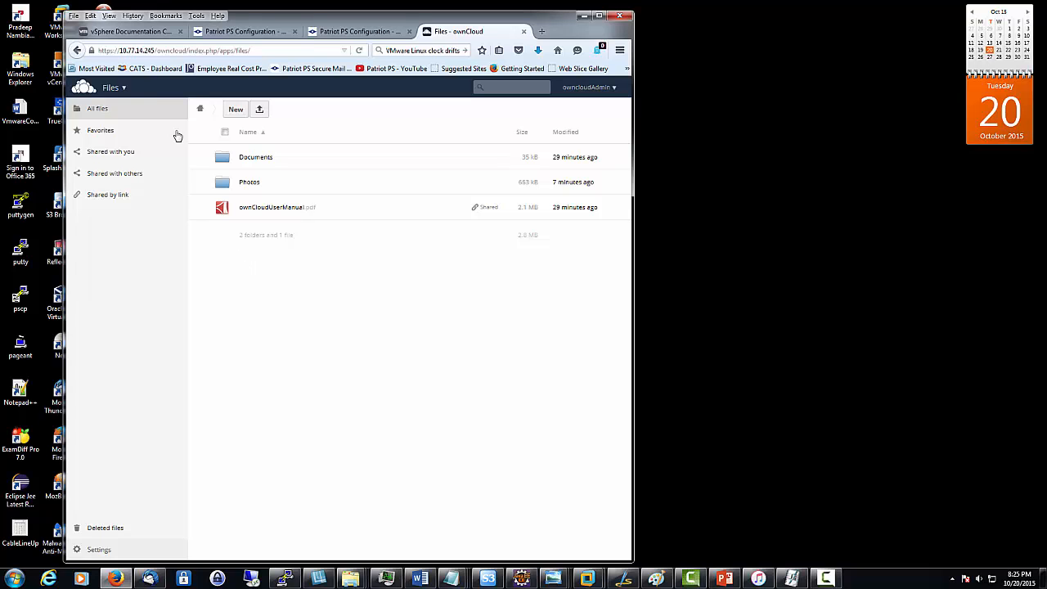
drag(279, 22, 399, 63)
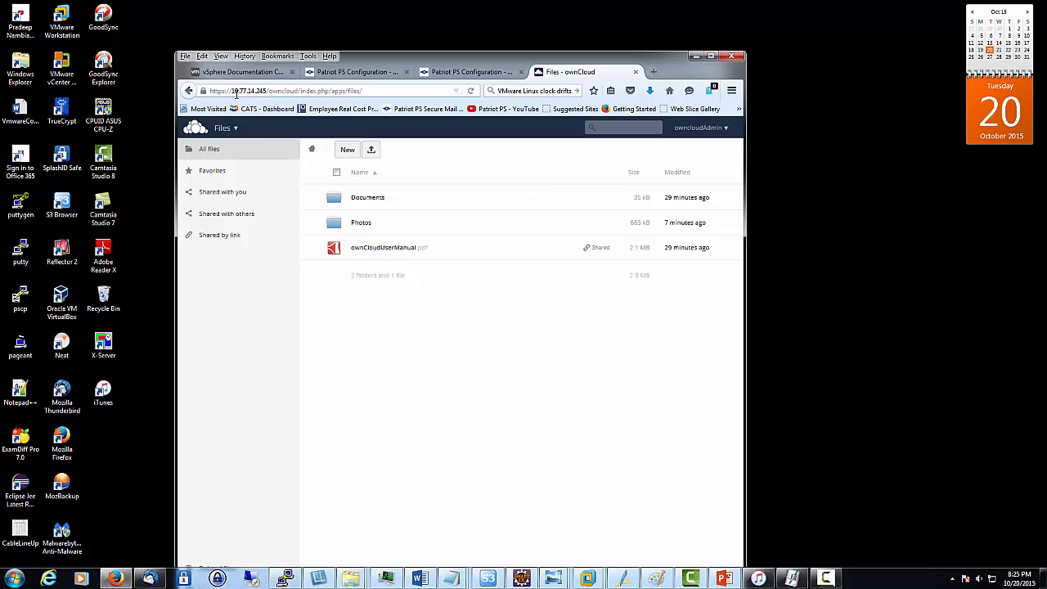
drag(232, 91, 266, 91)
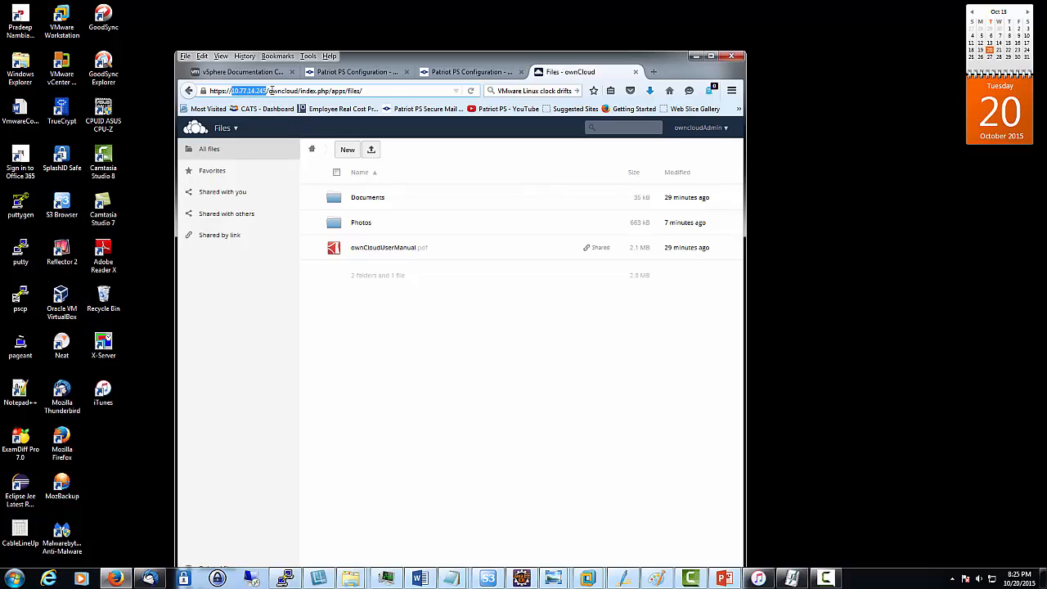
Step: Return to the Patriot PS Configuration tab and go to its Home page
click(373, 90)
click(451, 74)
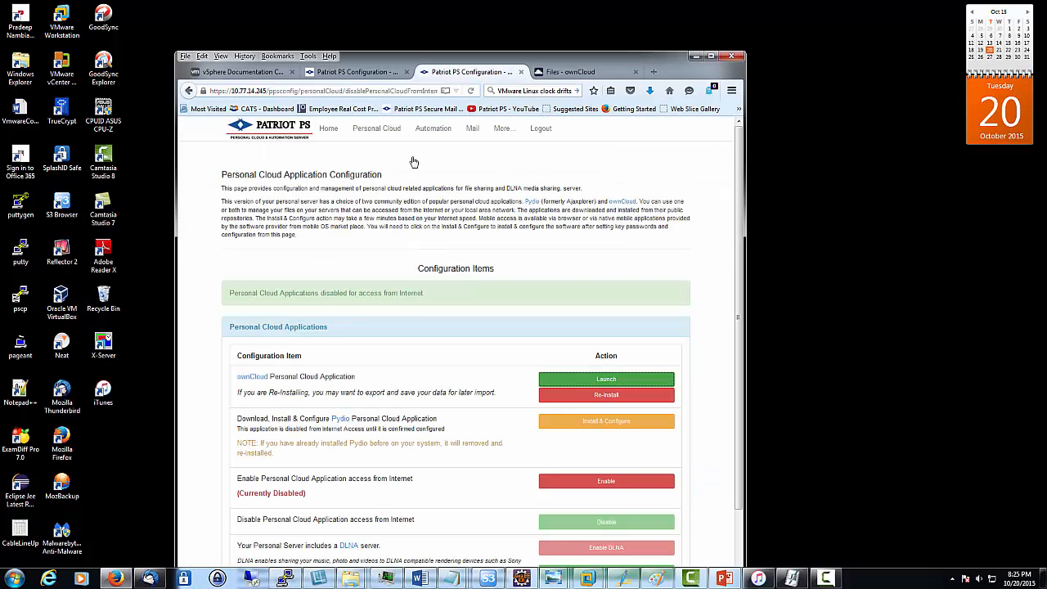
click(328, 129)
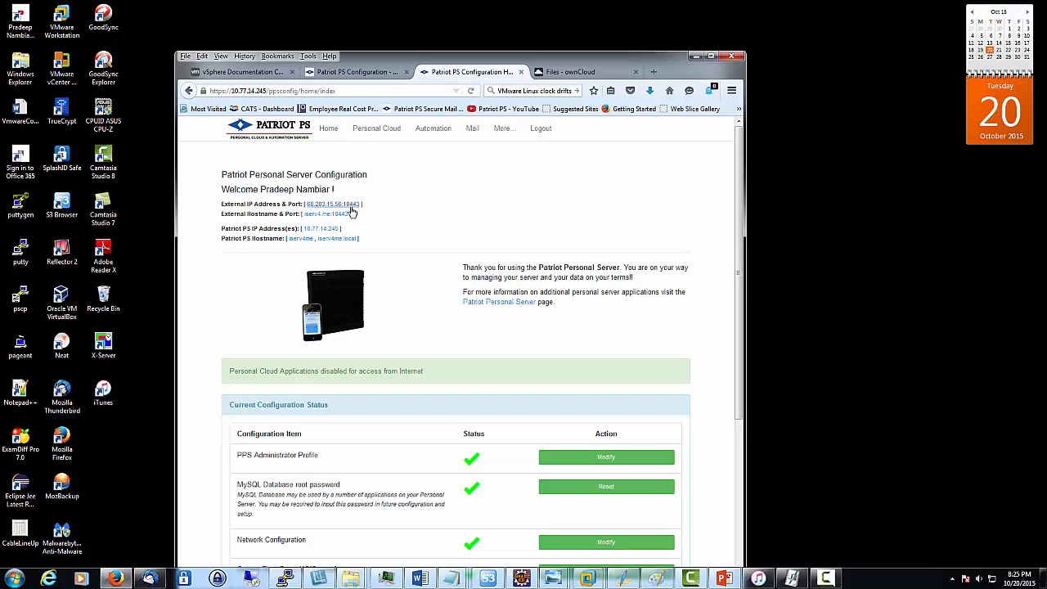
Step: Open the server via hostname iserv4.me:10443 and append /owncloud to load ownCloud there
click(327, 216)
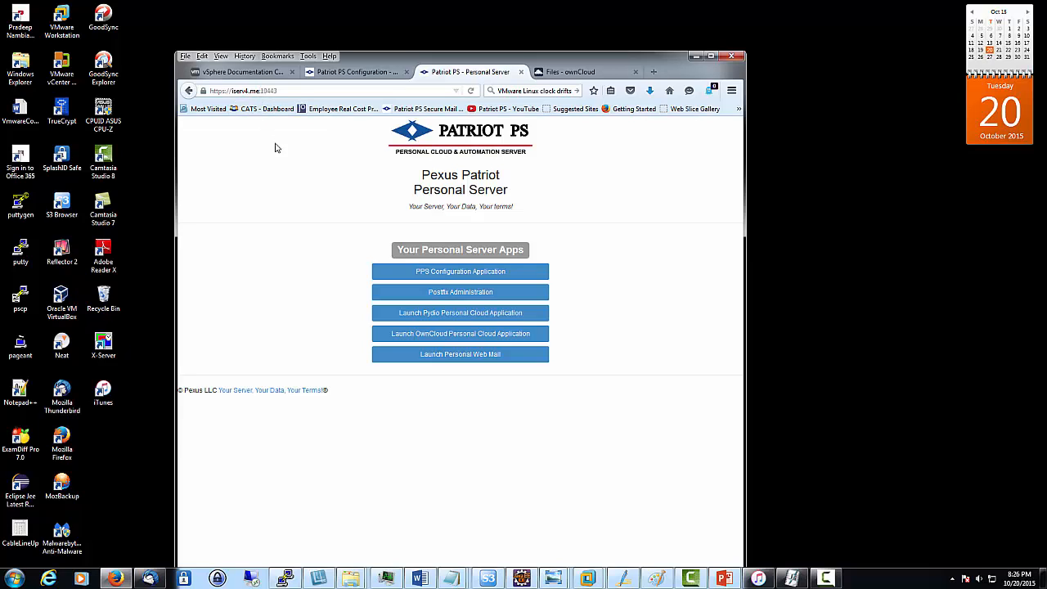
click(284, 90)
triple_click(285, 88)
click(313, 92)
text(/)
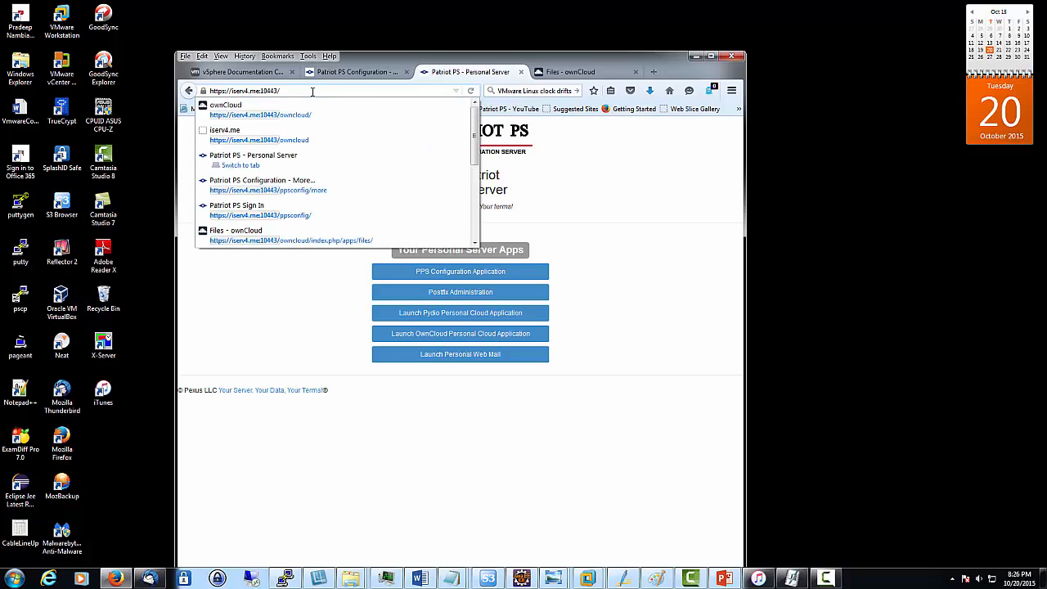
text(owncloud)
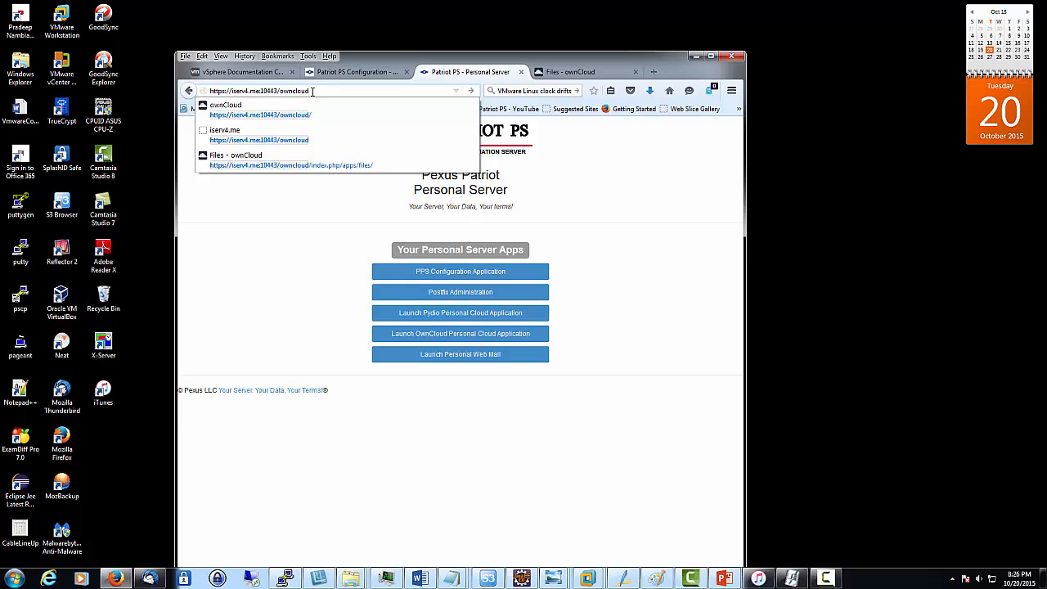
key(Return)
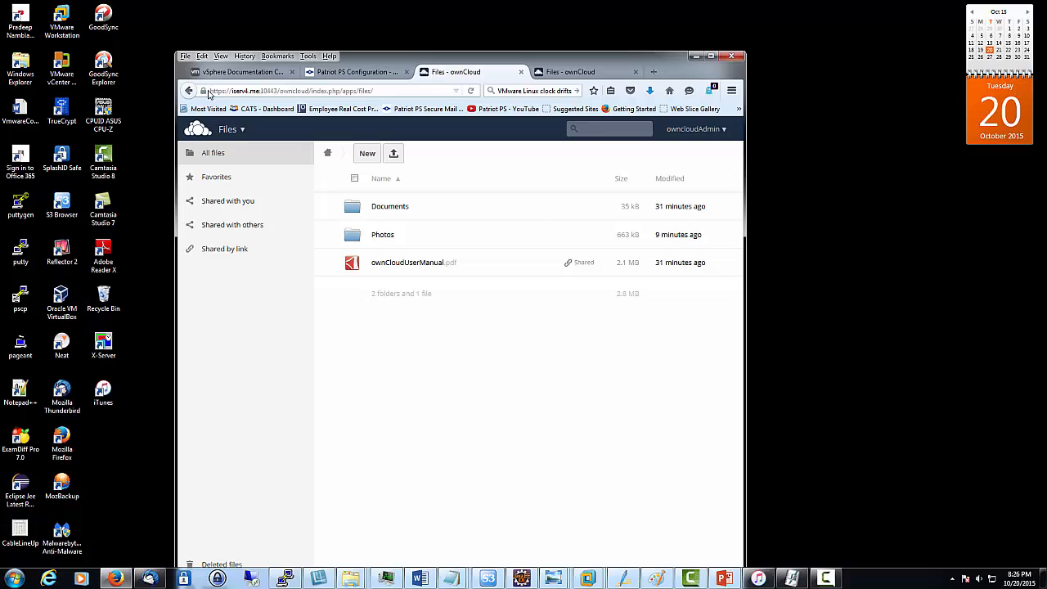
Step: Highlight the port number and owncloud path in the server's ownCloud web address
drag(212, 91, 279, 91)
click(237, 91)
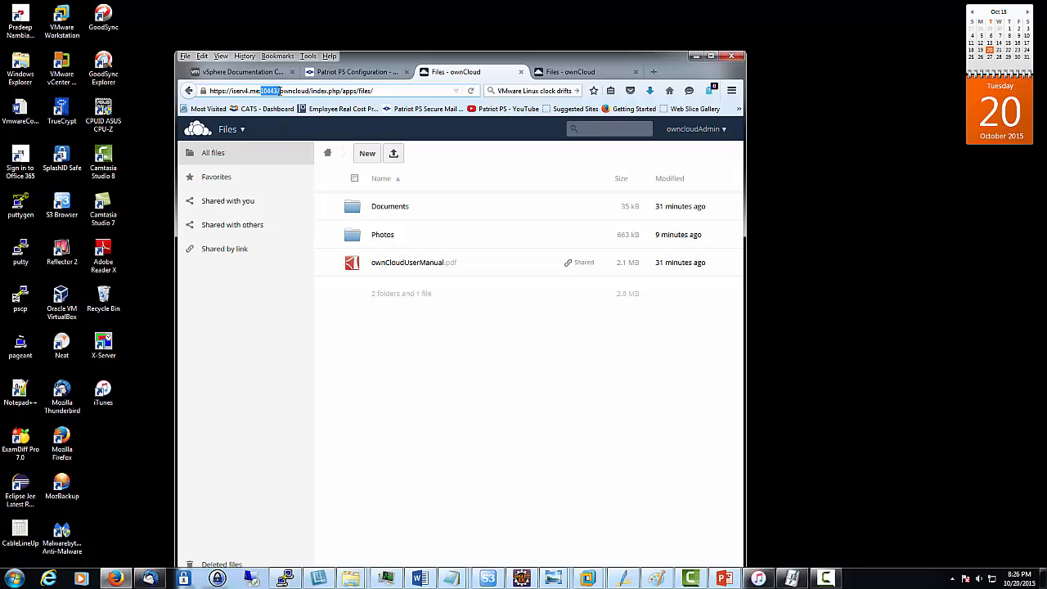
click(280, 91)
drag(280, 91, 209, 91)
click(310, 91)
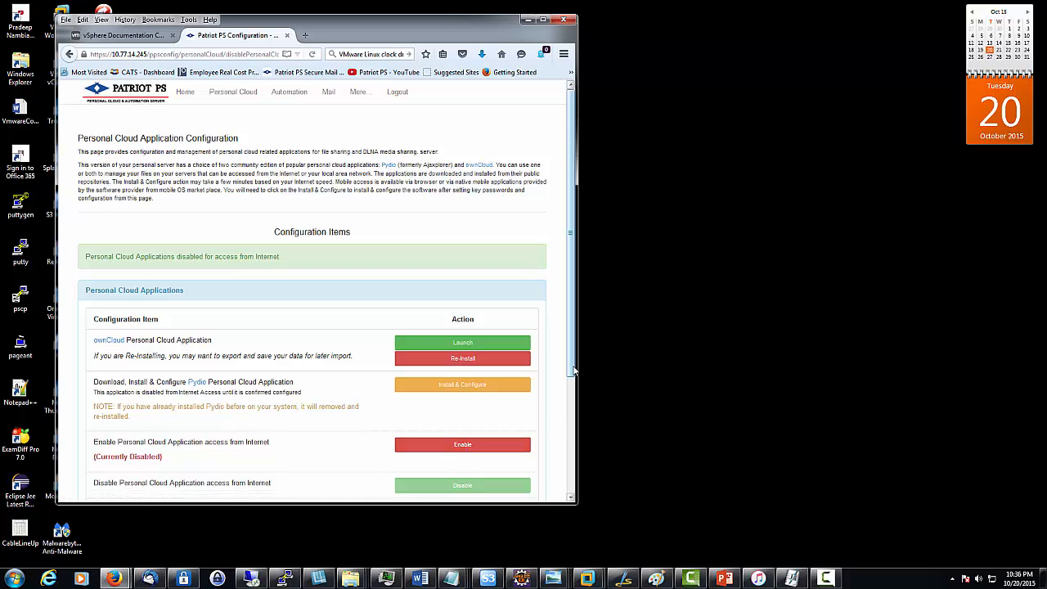
Step: Enable Personal Cloud Application access from the Internet so it reads Currently Enabled
drag(575, 373, 582, 405)
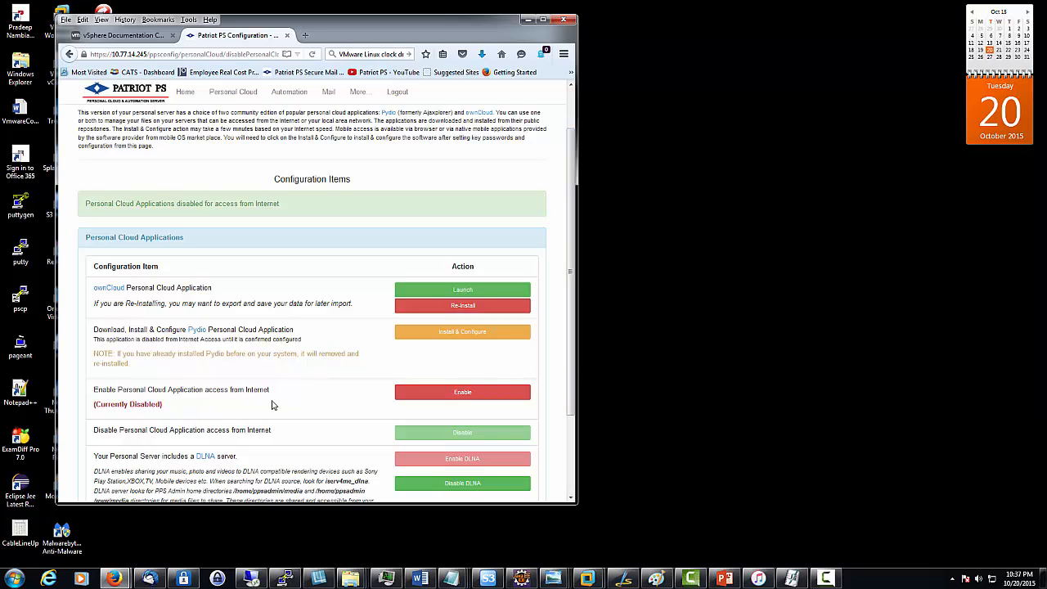
click(479, 393)
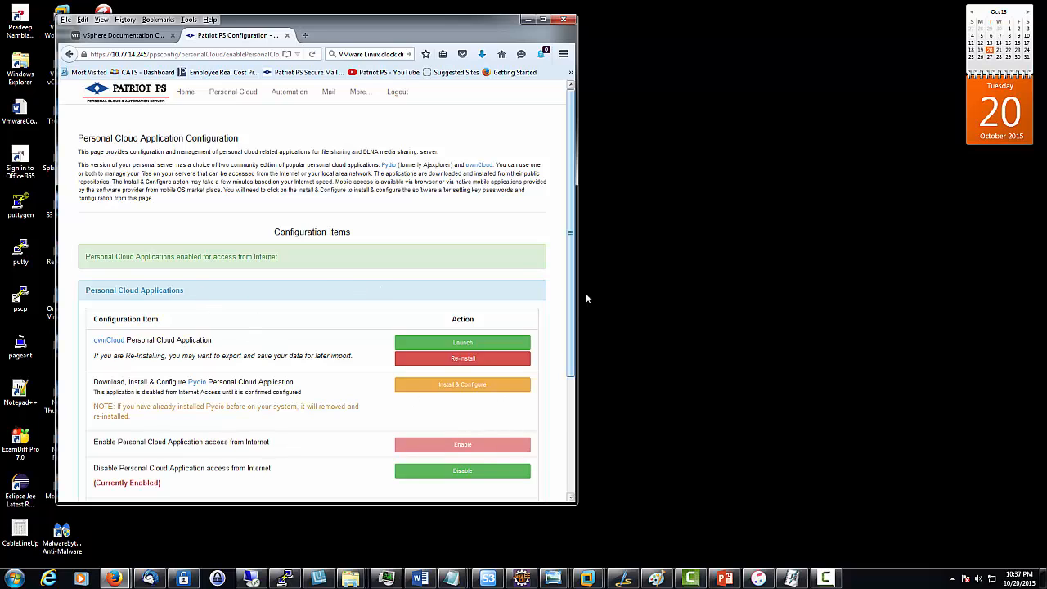
scroll(570, 362, down, 2)
scroll(571, 362, down, 2)
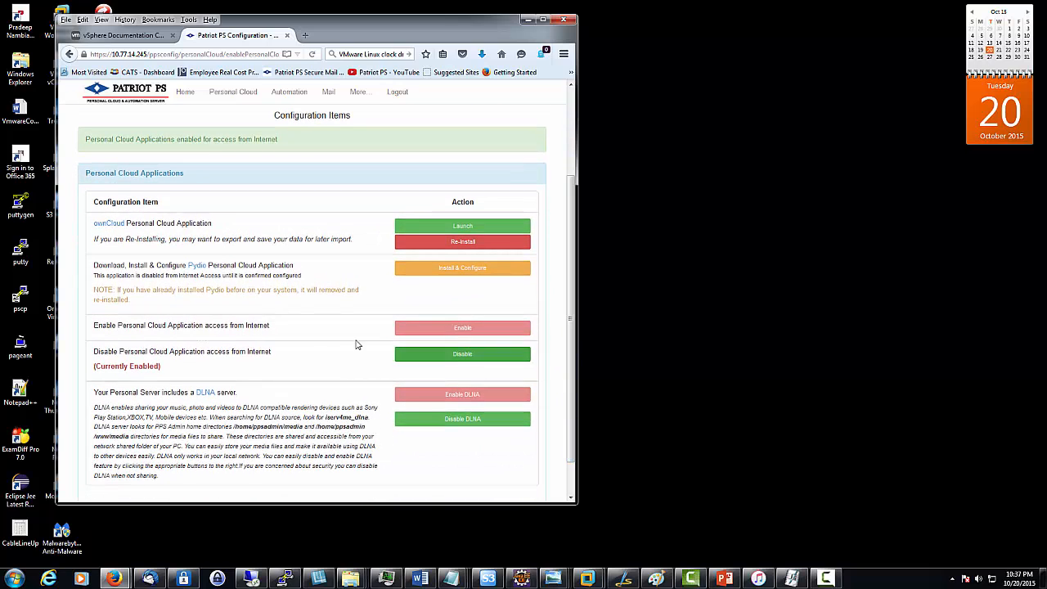
Step: Under Automation, schedule a new server task and pick the Enable Personal Cloud task
click(292, 95)
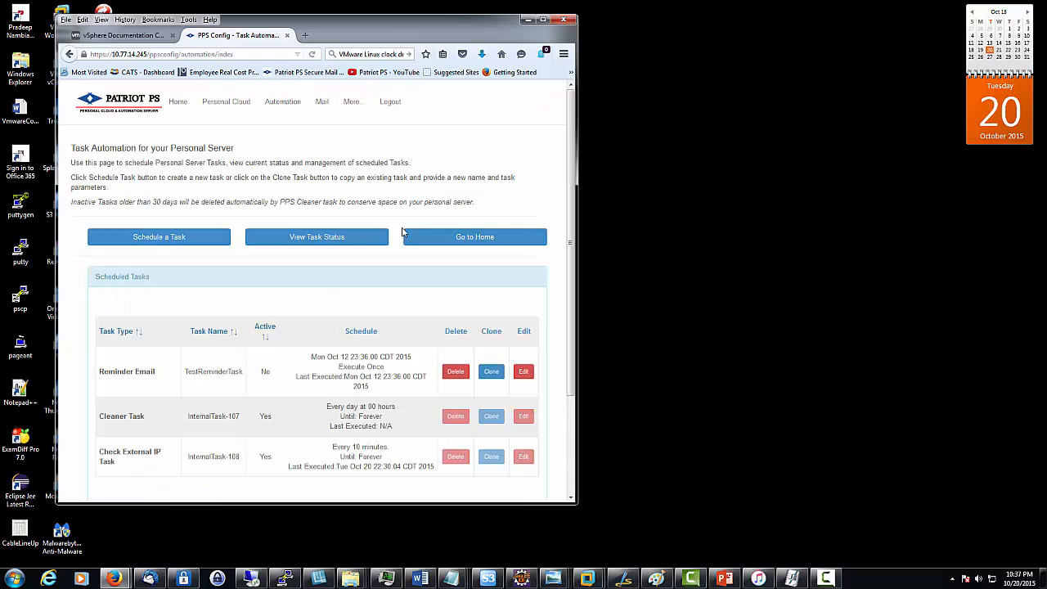
click(187, 245)
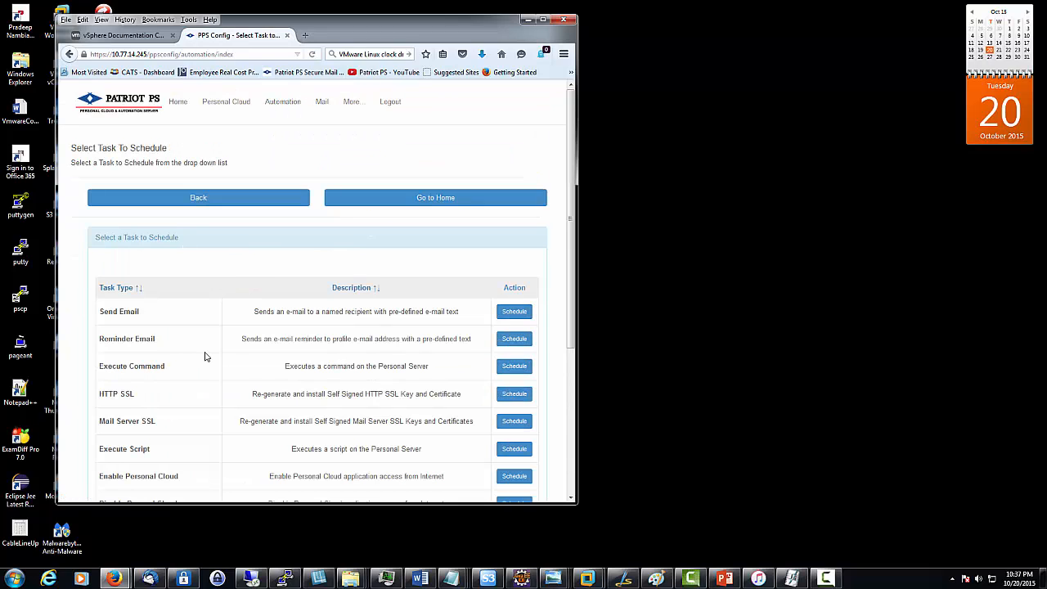
scroll(205, 357, down, 5)
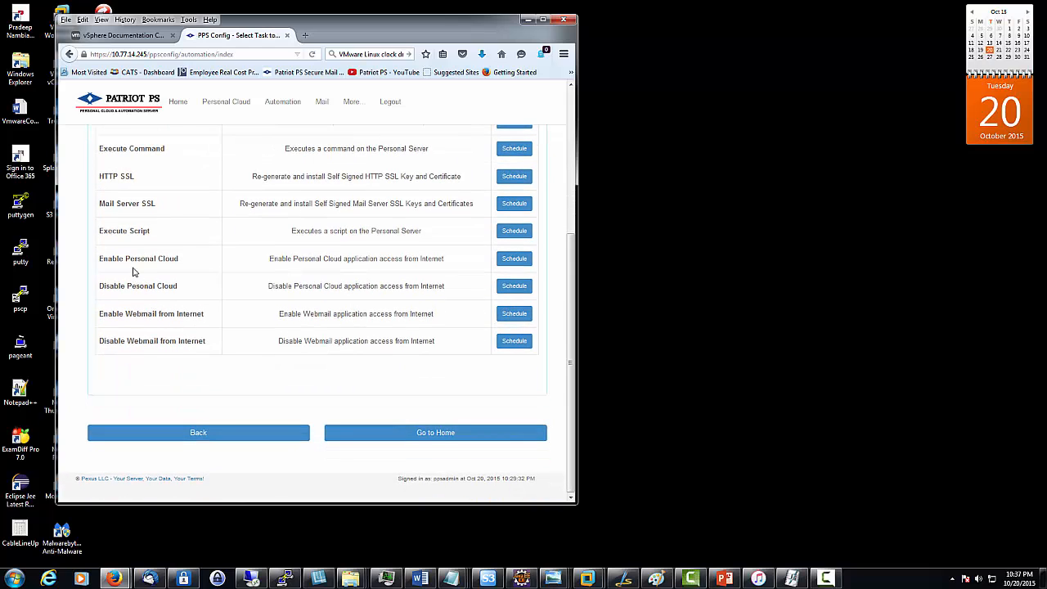
click(508, 265)
Step: Return to the Personal Cloud configuration page and scroll through its settings
click(242, 105)
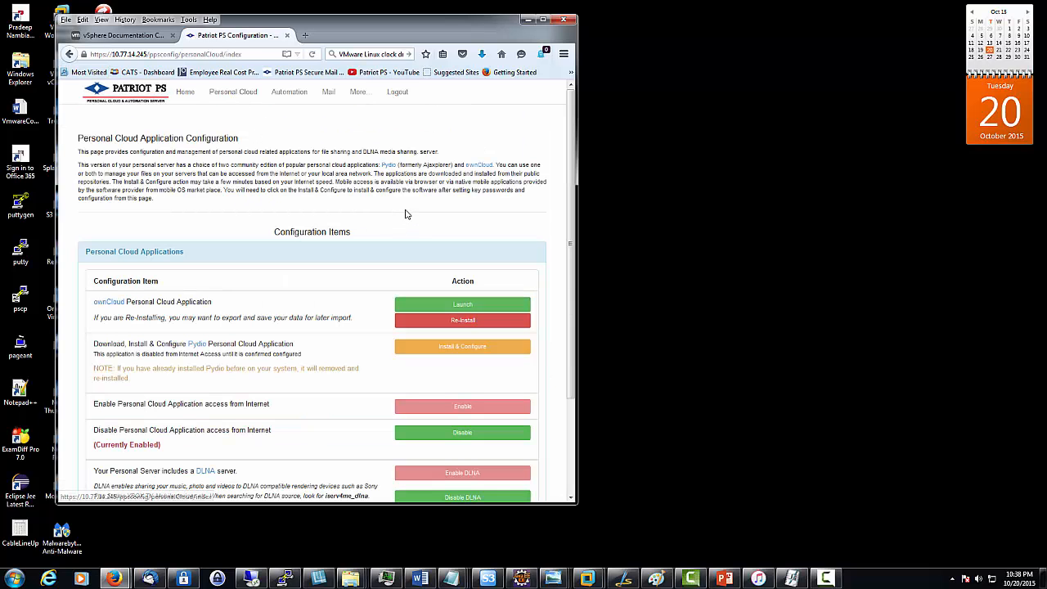
scroll(406, 213, down, 3)
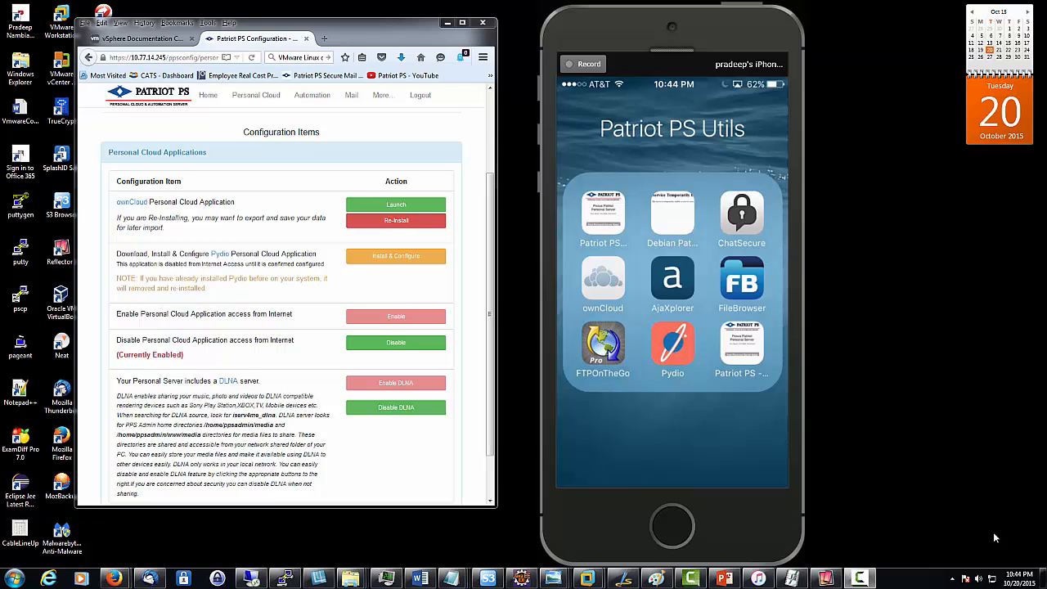
Step: Launch the ownCloud app from the Patriot PS Utils folder on the mirrored iPhone
click(610, 287)
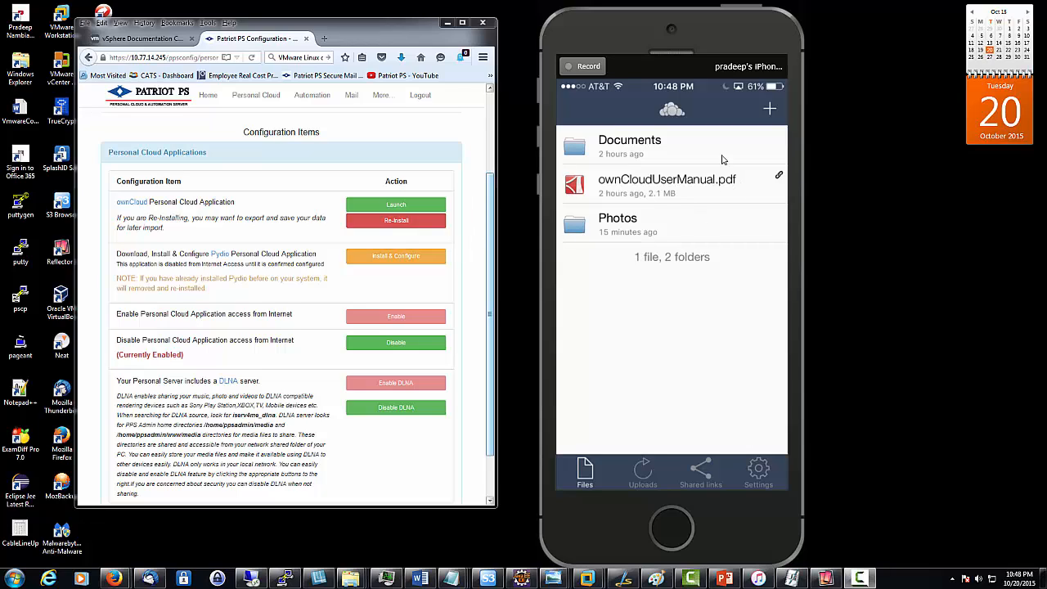
Step: Launch the ownCloud web app in the browser and upload a Camera Roll photo from the iPhone
drag(718, 35, 749, 34)
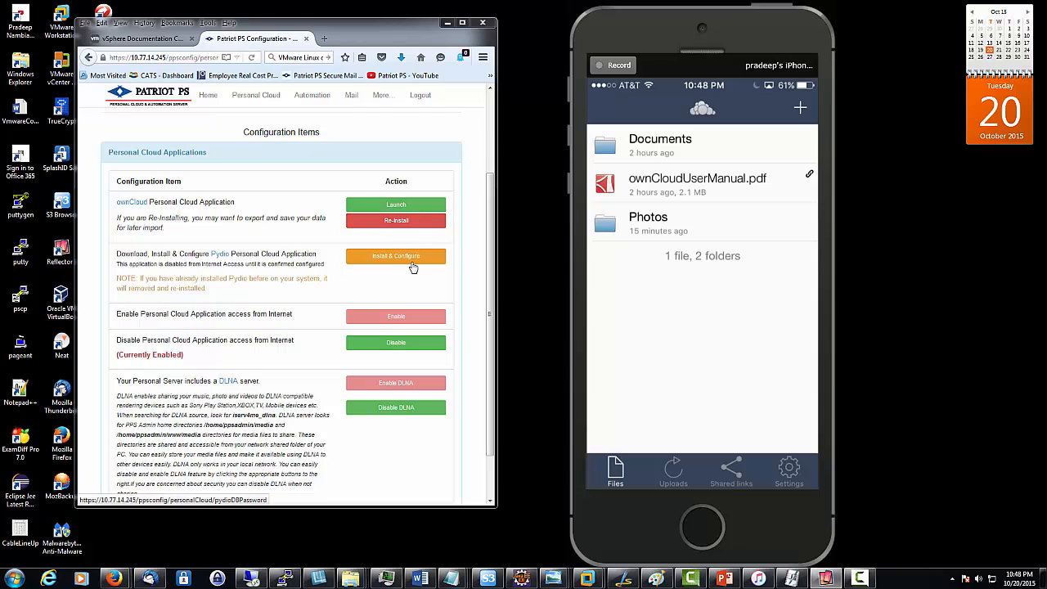
click(411, 210)
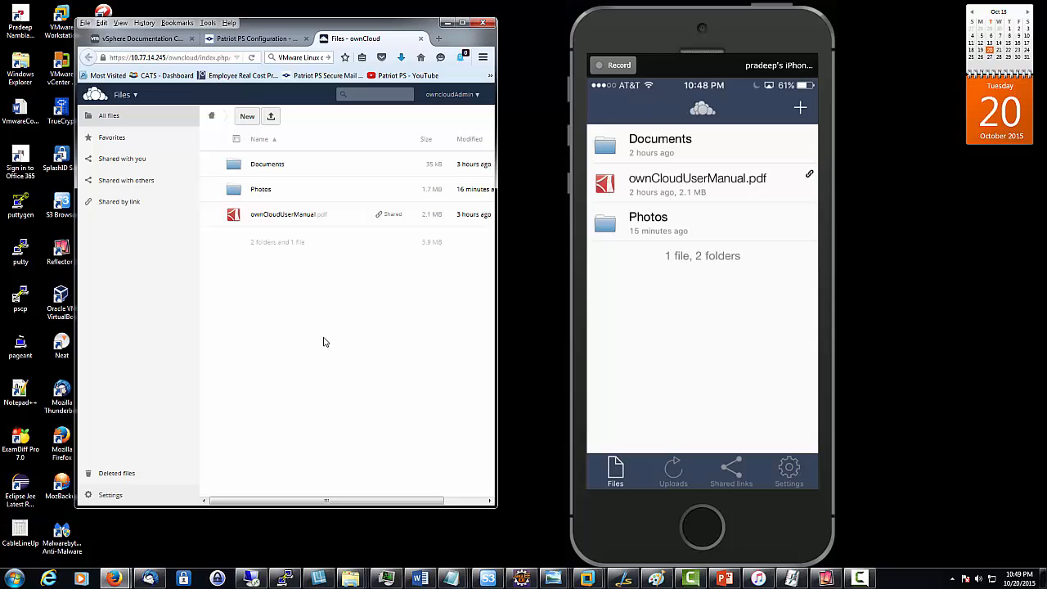
click(745, 330)
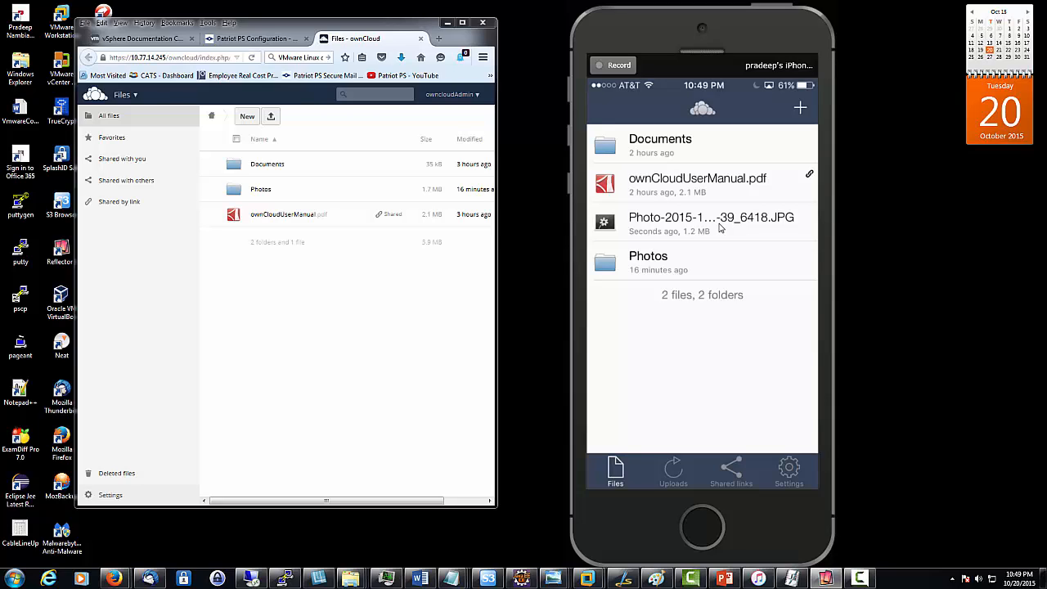
click(258, 385)
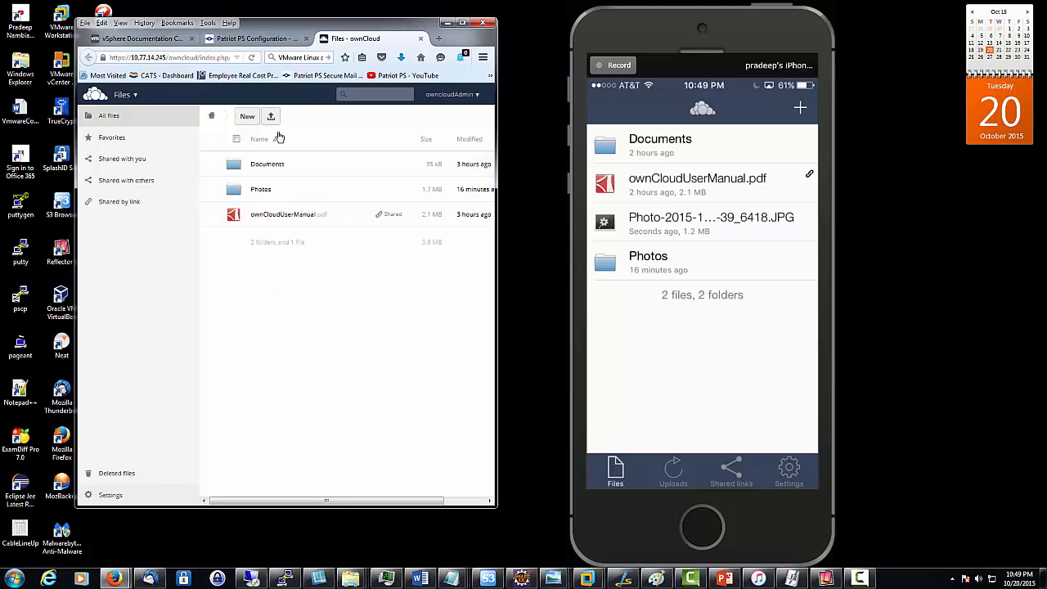
click(253, 58)
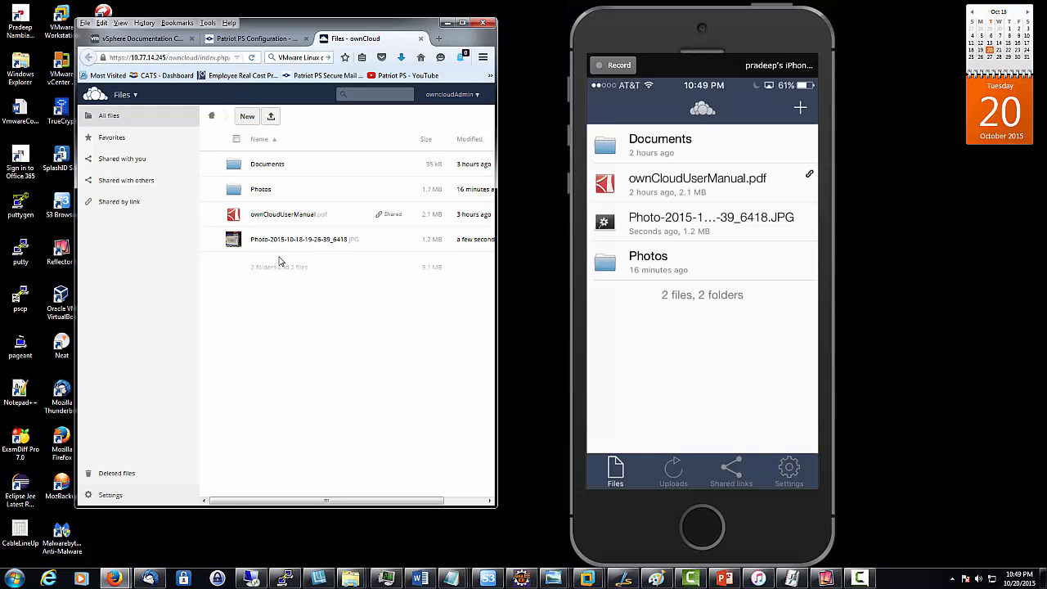
click(234, 242)
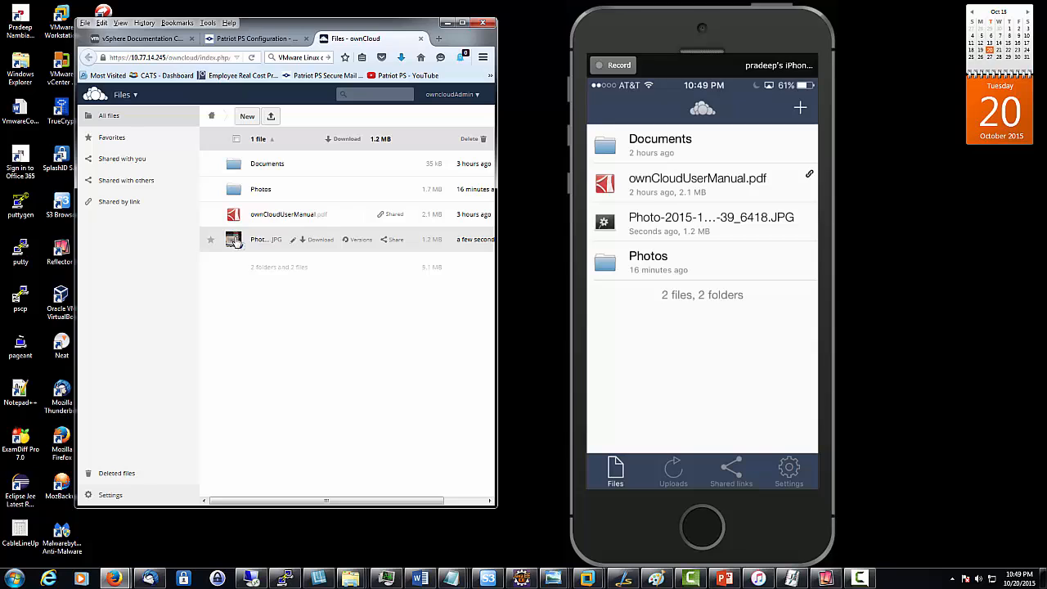
click(257, 241)
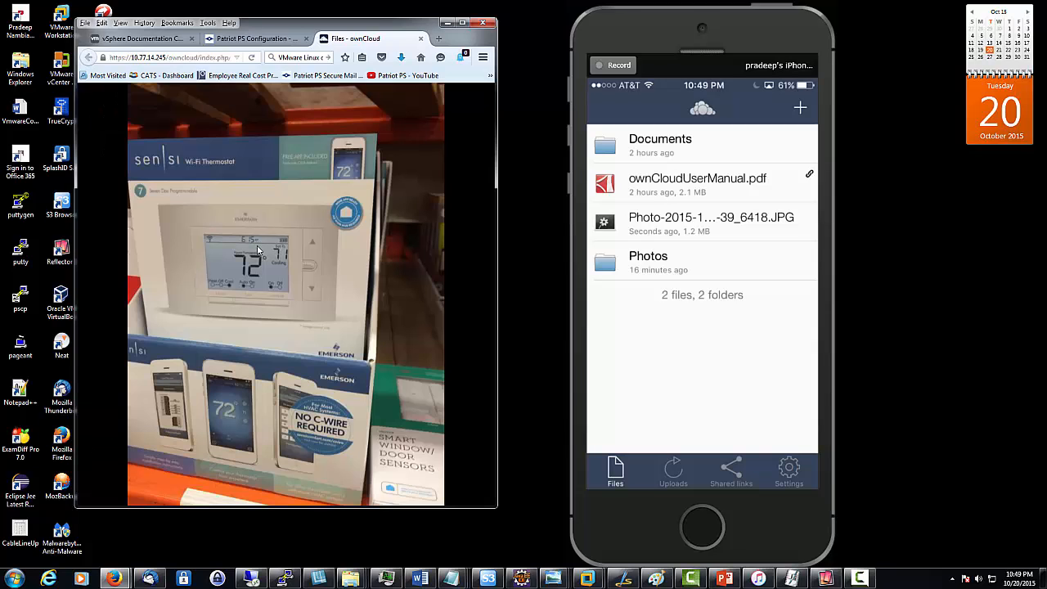
click(761, 233)
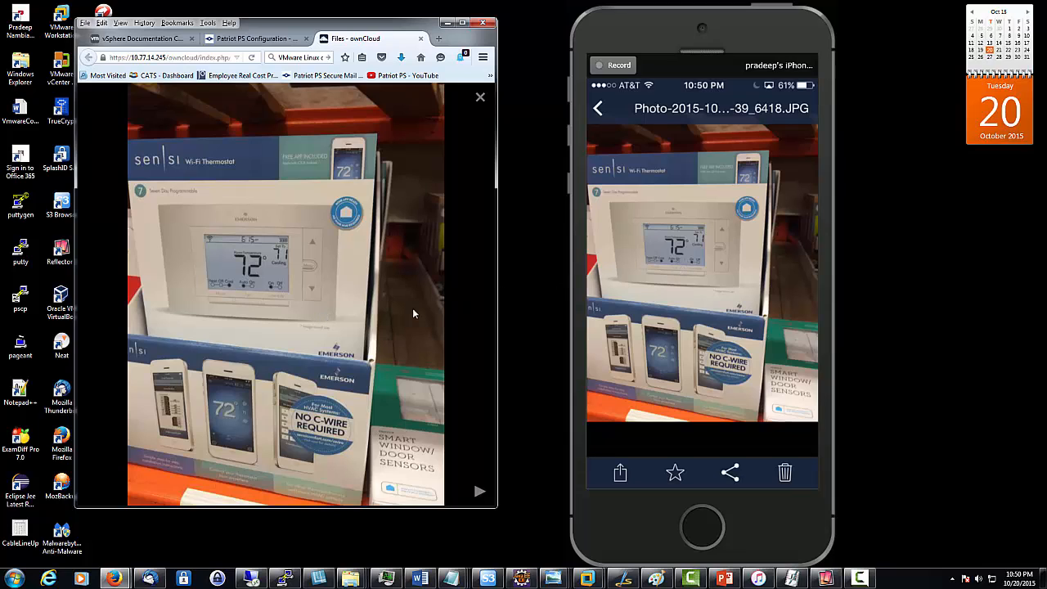
click(480, 96)
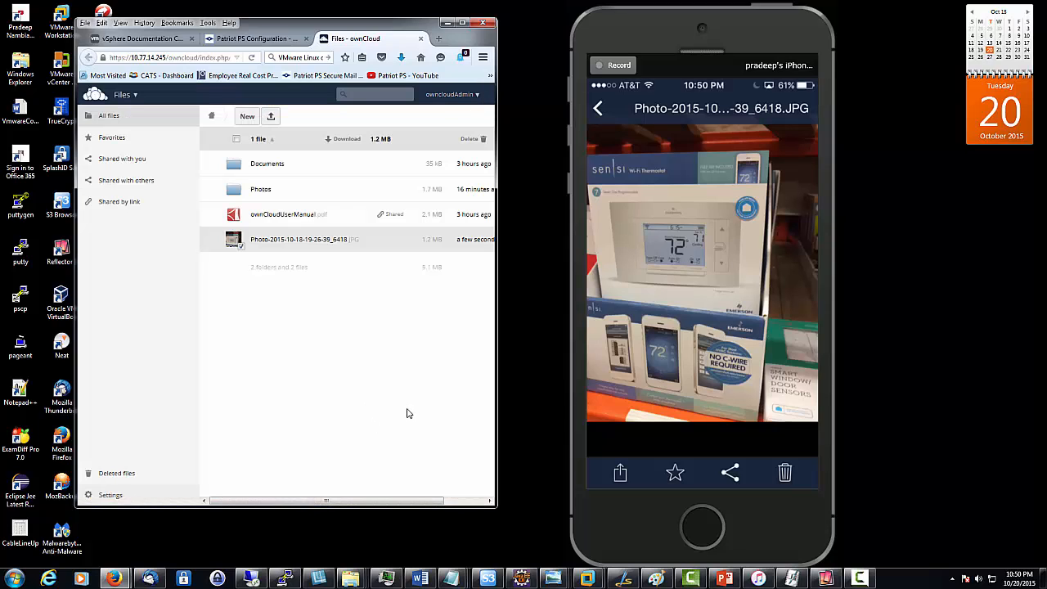